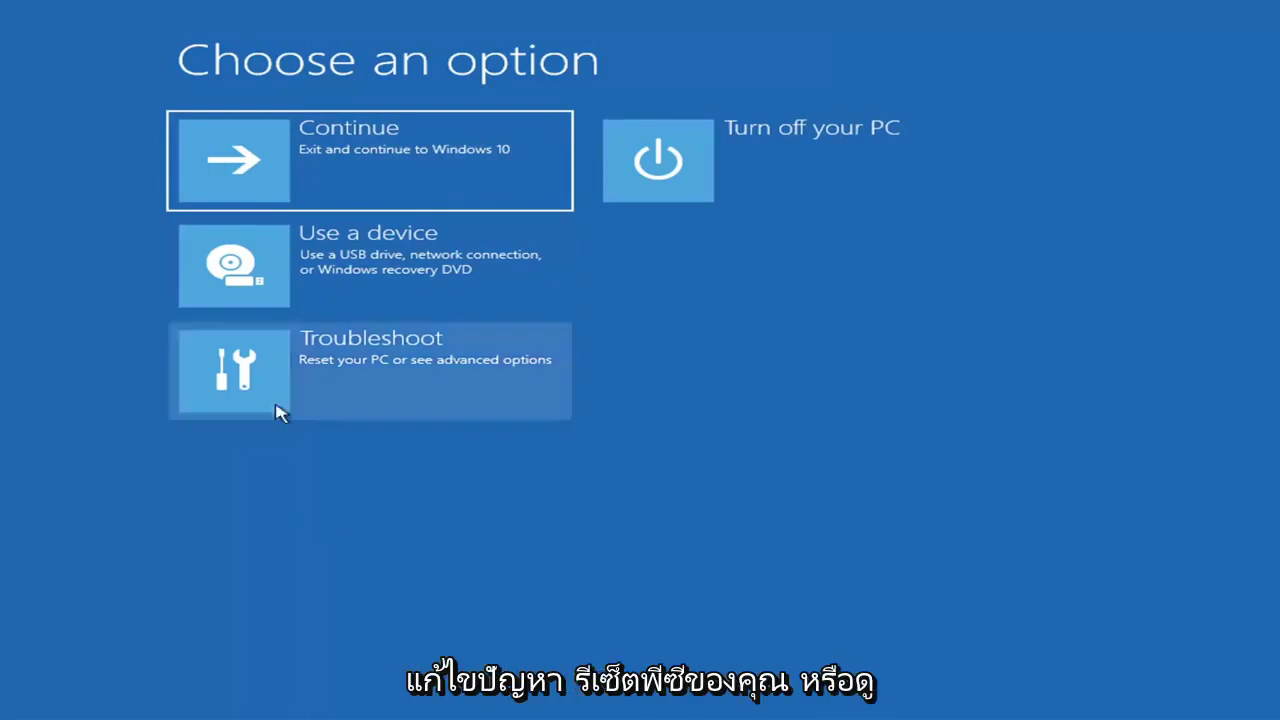
Open the advanced troubleshooting options and run Startup Repair to fix problems that keep Windows from loading
click(479, 378)
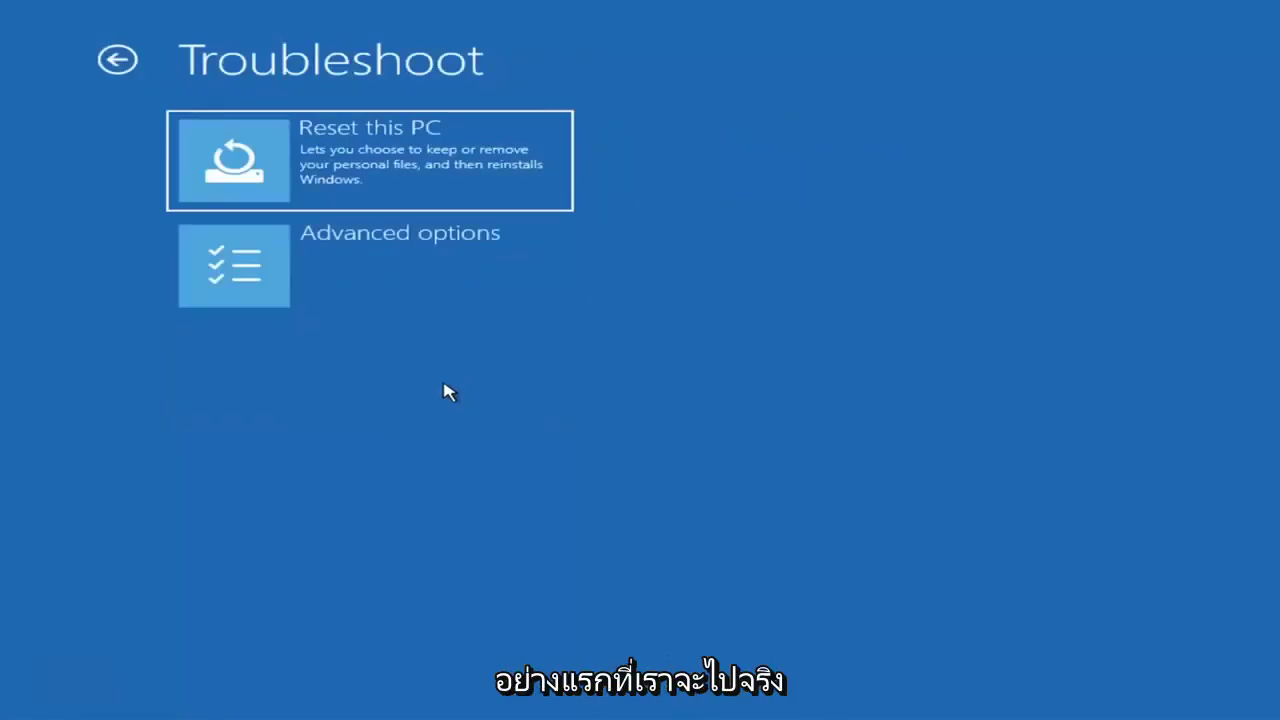
click(398, 274)
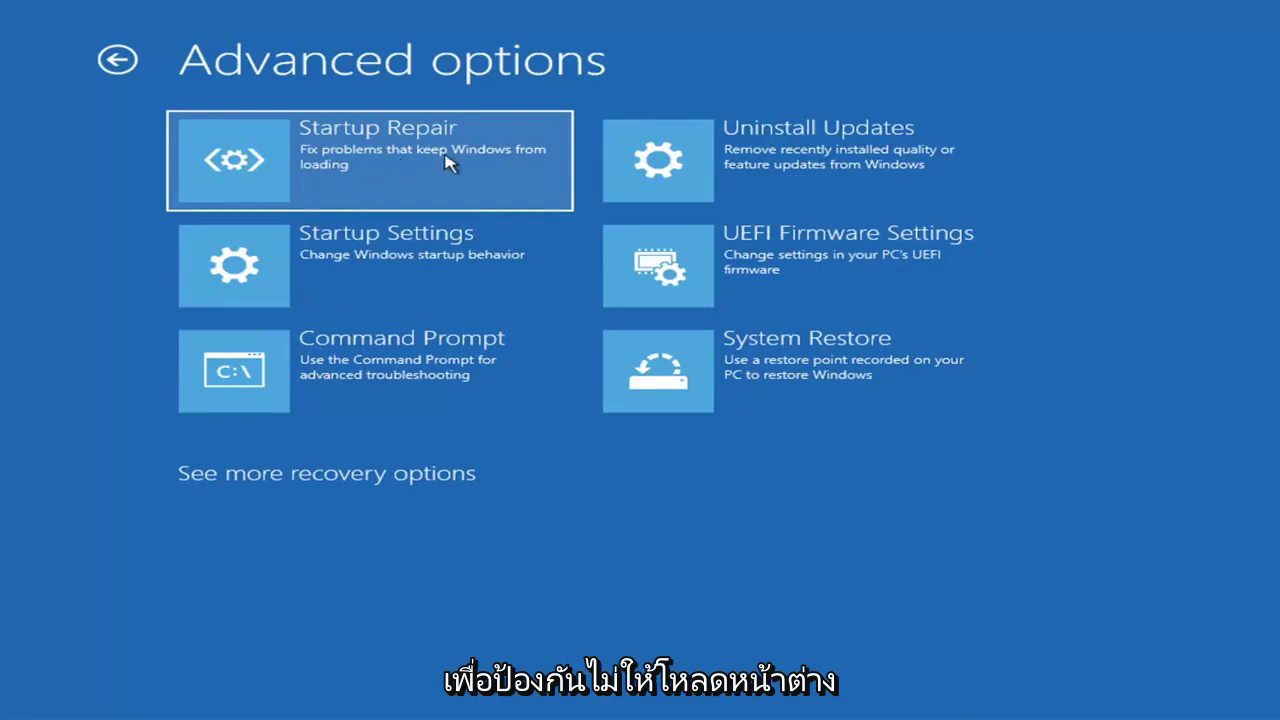
click(348, 172)
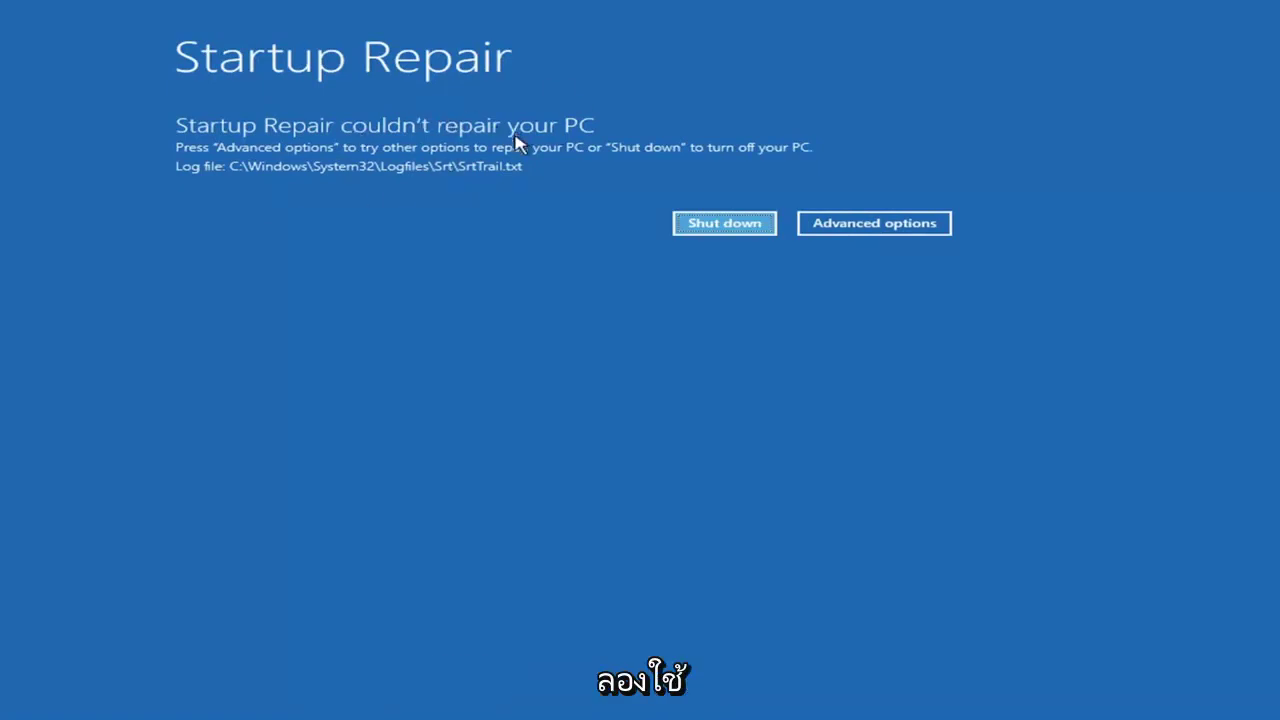
Return to the advanced recovery options and review what Startup Settings and Uninstall Updates offer, without applying either
click(890, 224)
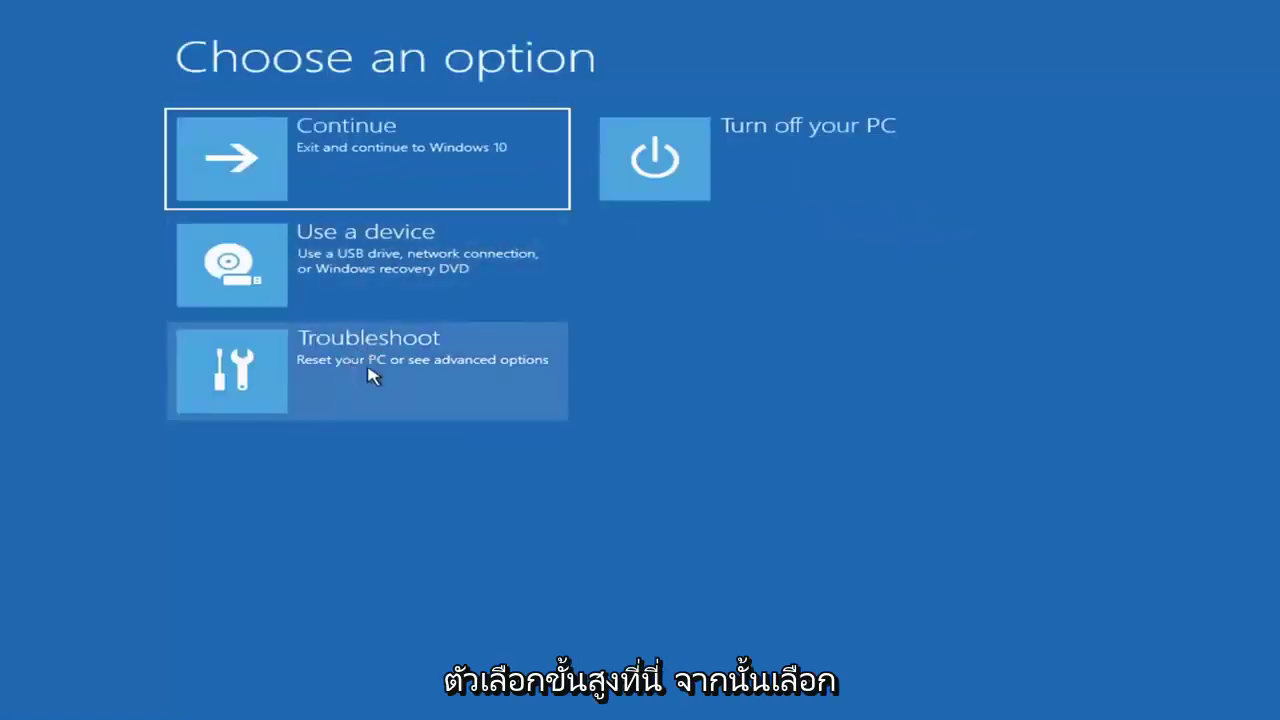
click(323, 381)
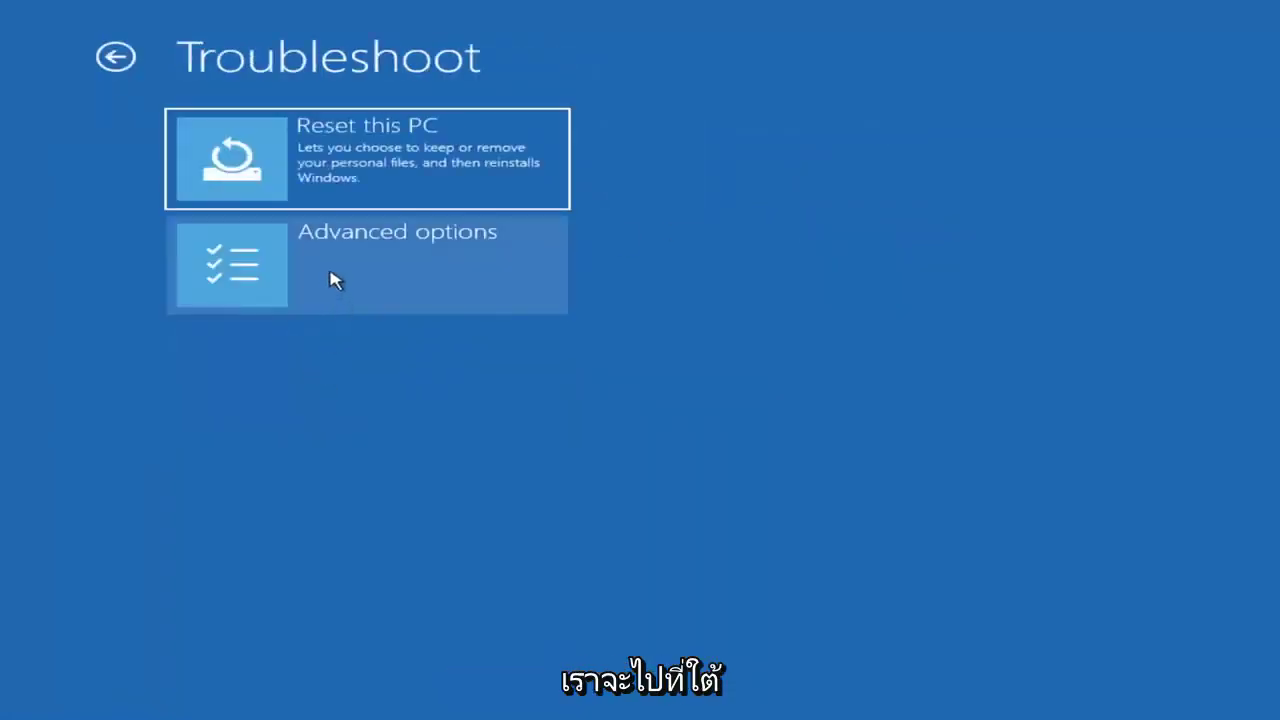
click(335, 281)
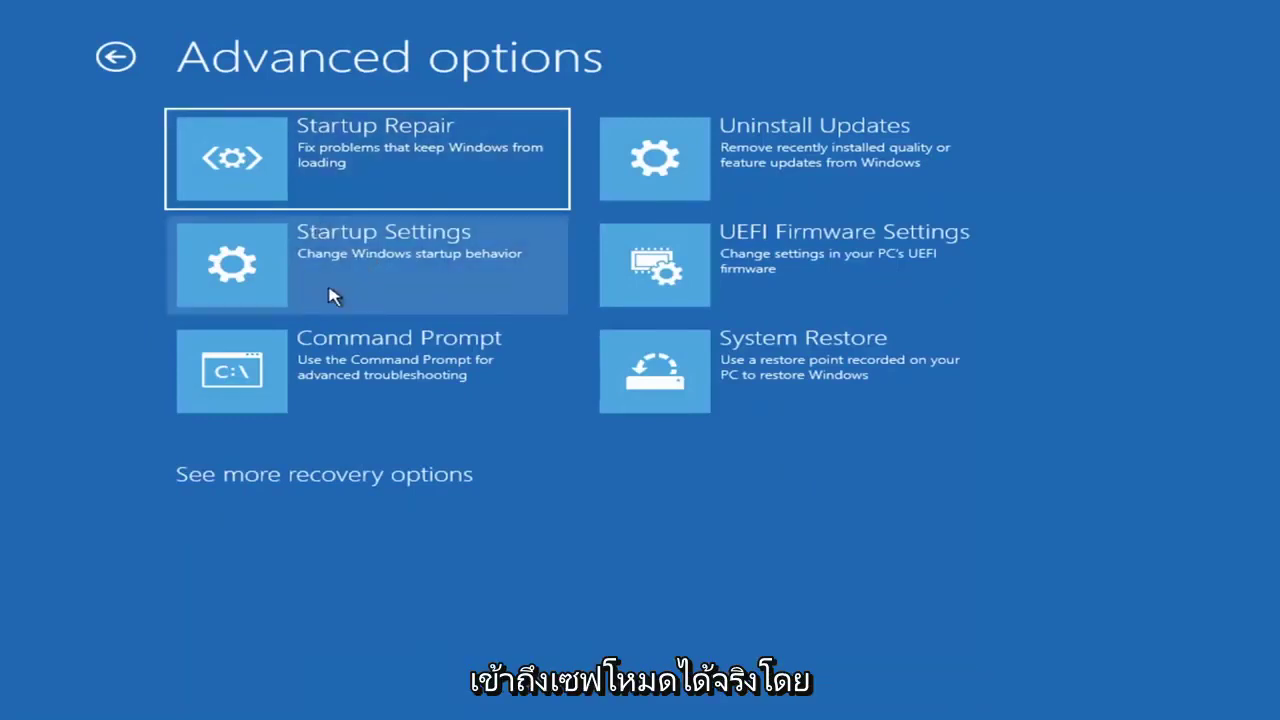
click(331, 266)
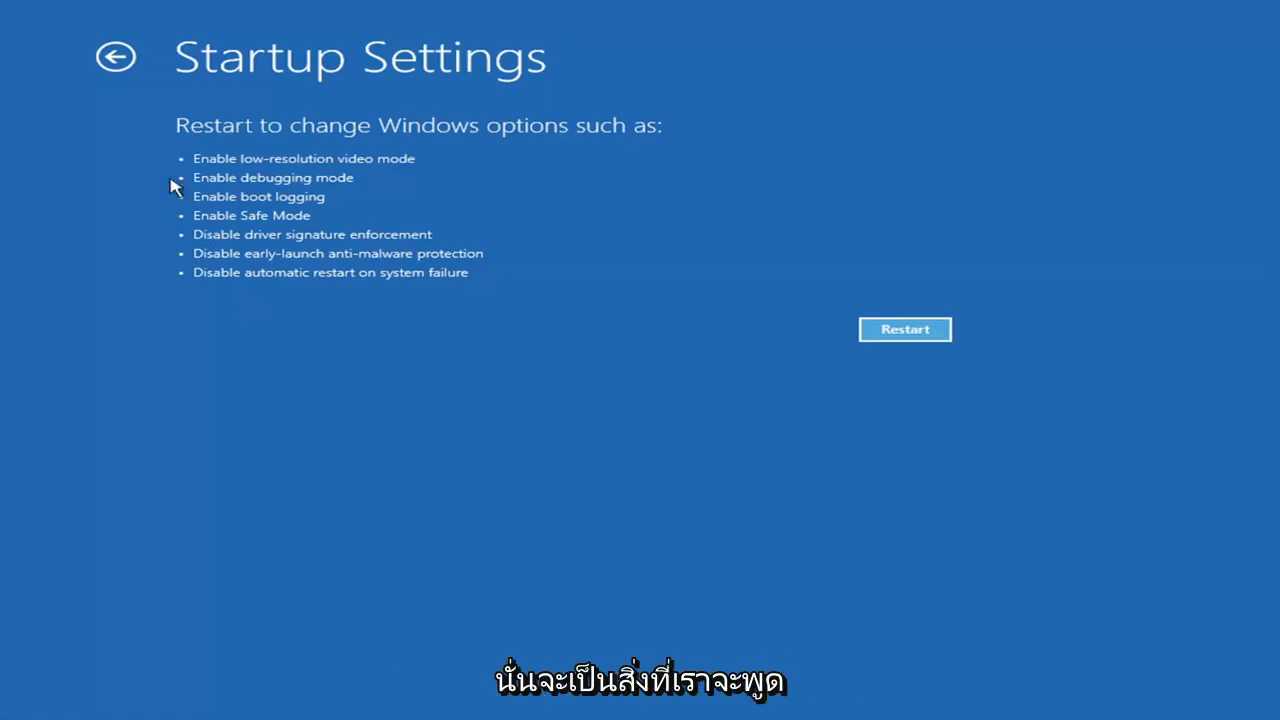
click(104, 58)
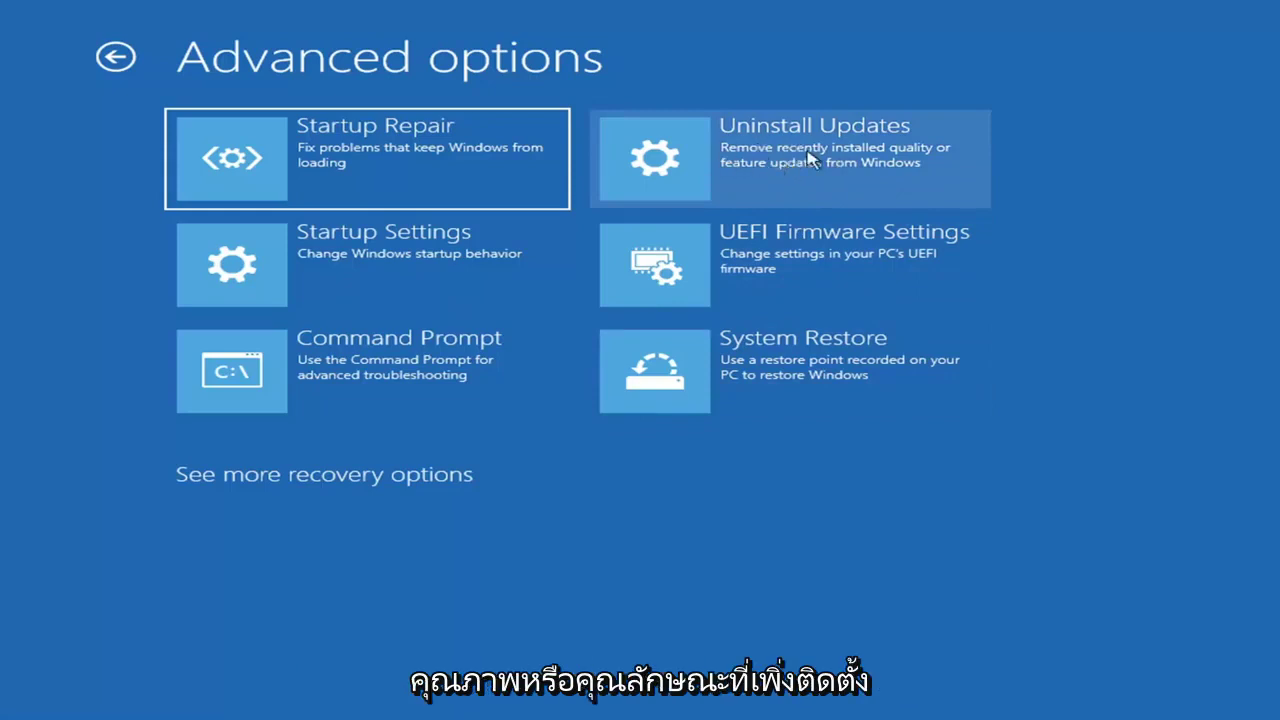
click(745, 165)
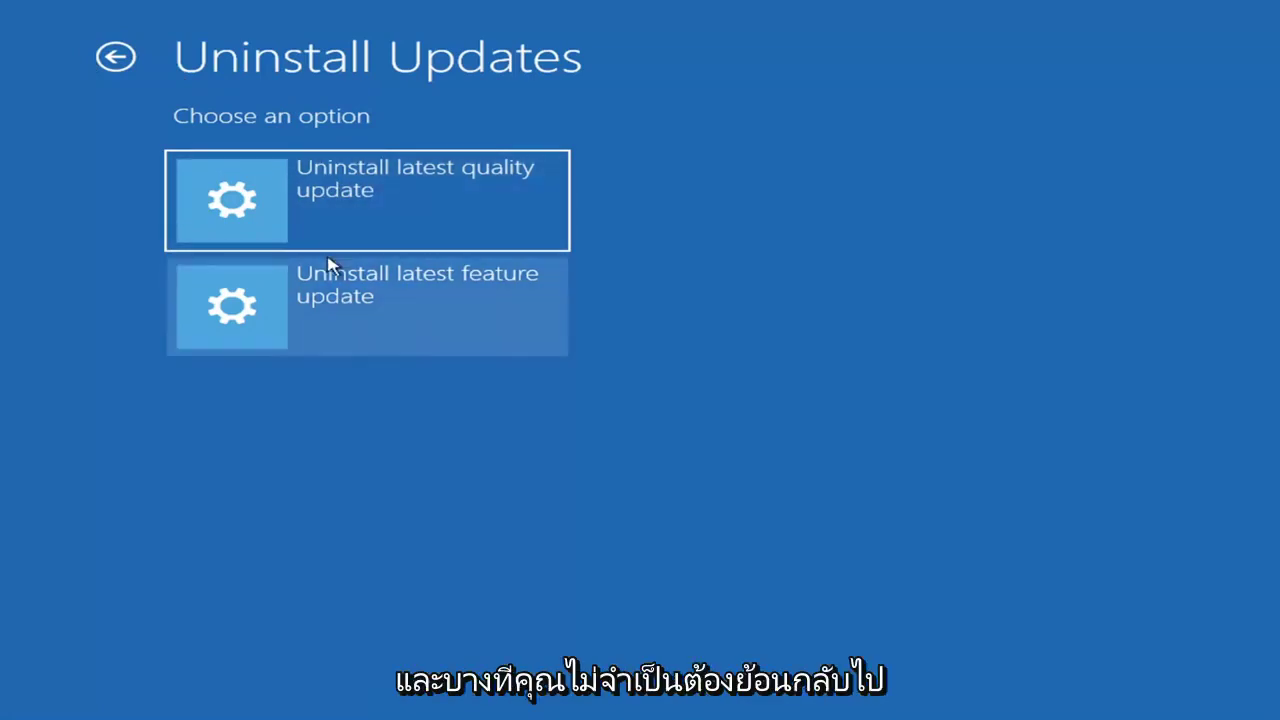
click(116, 56)
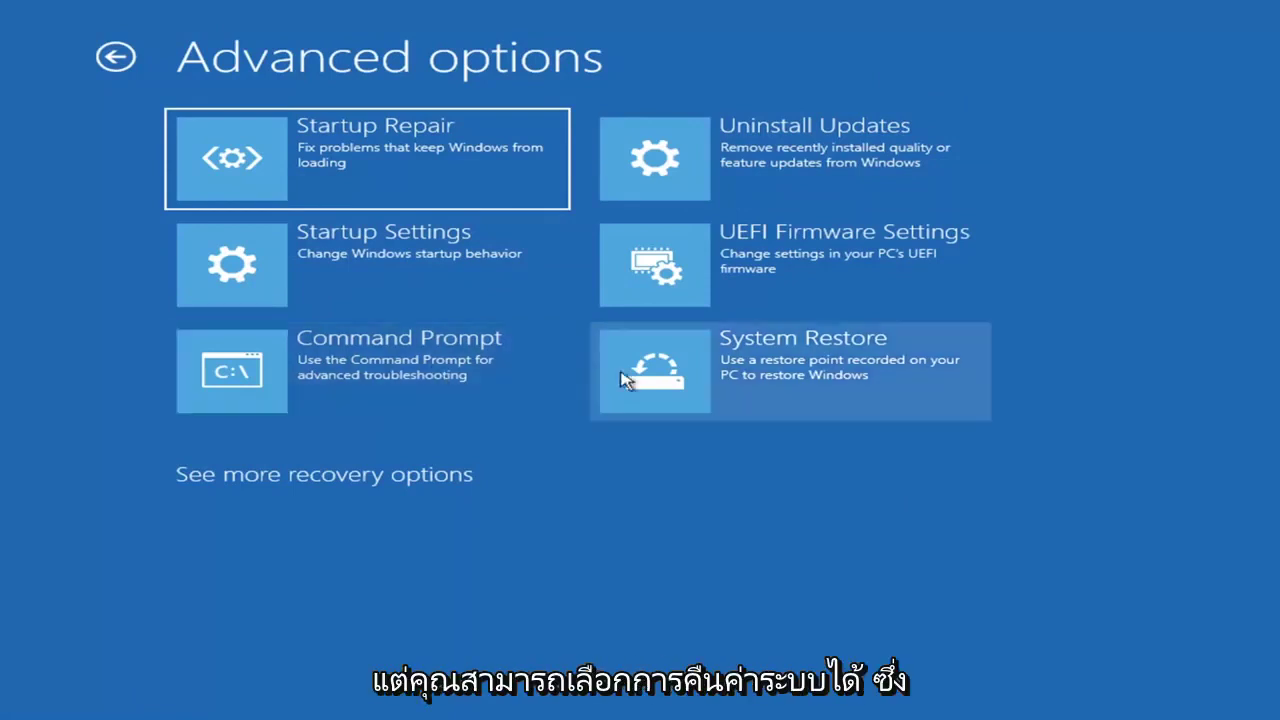
Restore Windows to the manual "Before Updates" restore point of 7/9/2021 12:37:05 PM, restart the PC and dismiss the completion notice
click(833, 392)
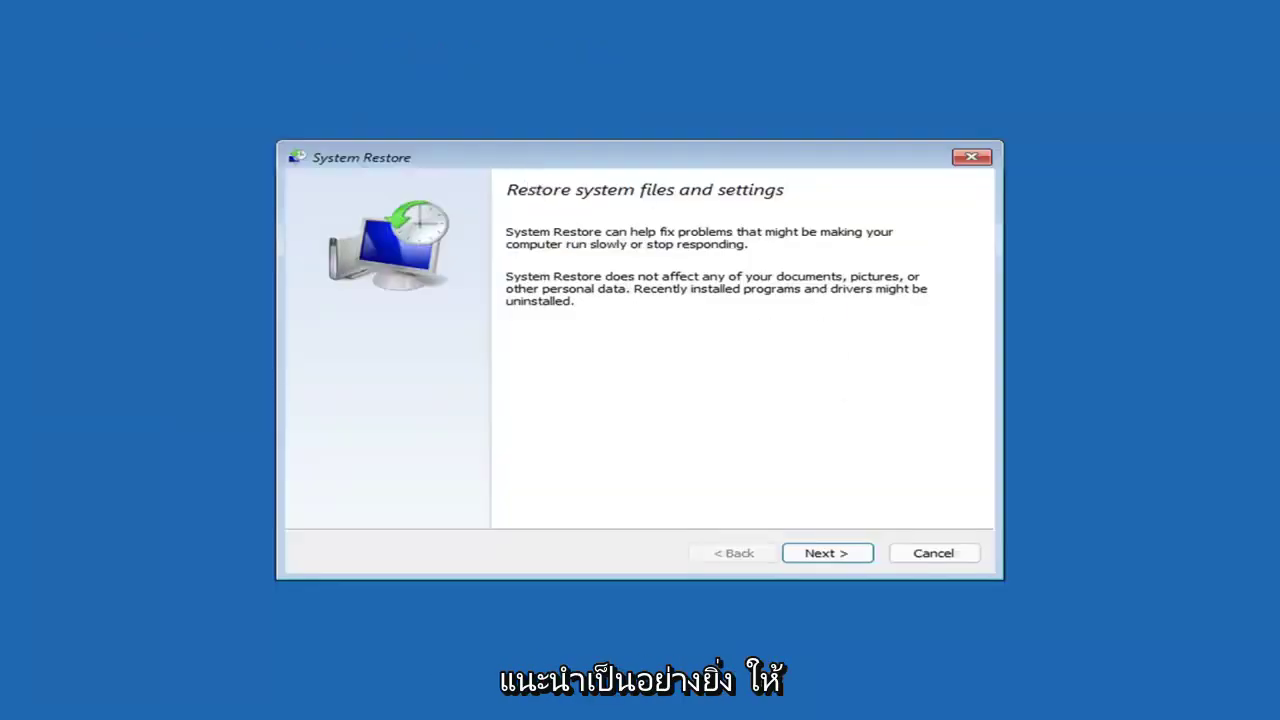
click(817, 553)
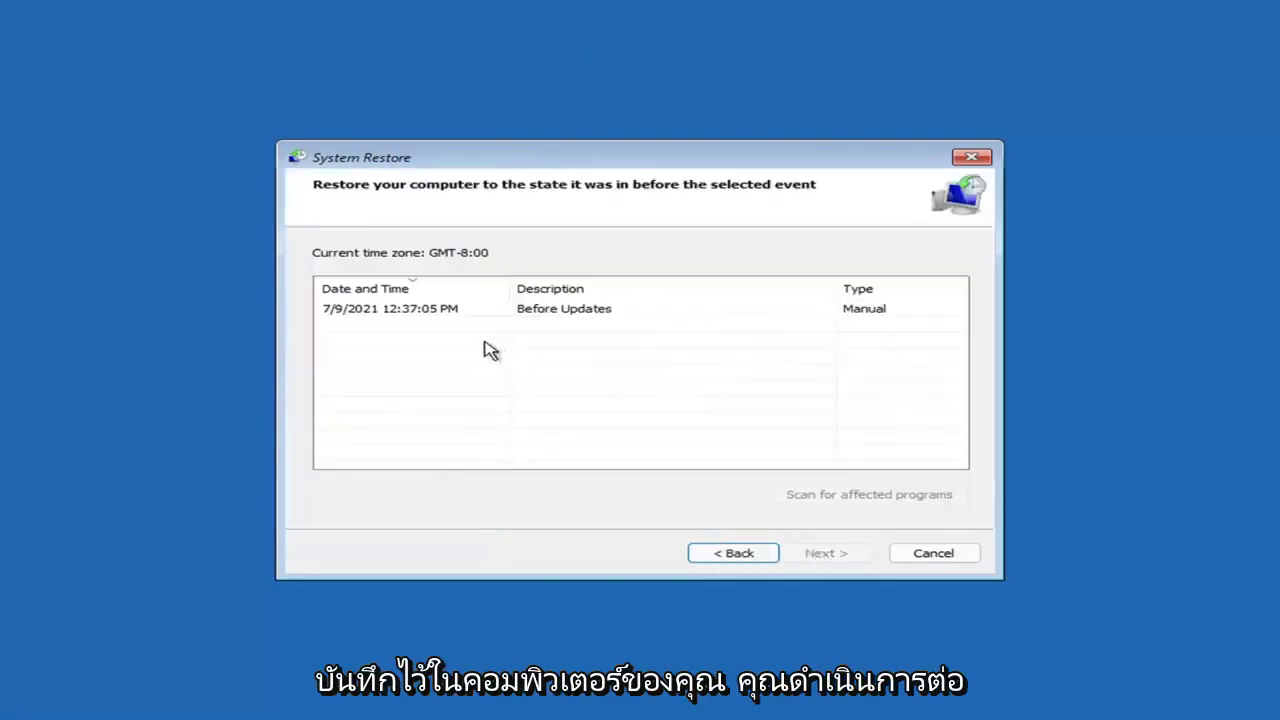
click(400, 319)
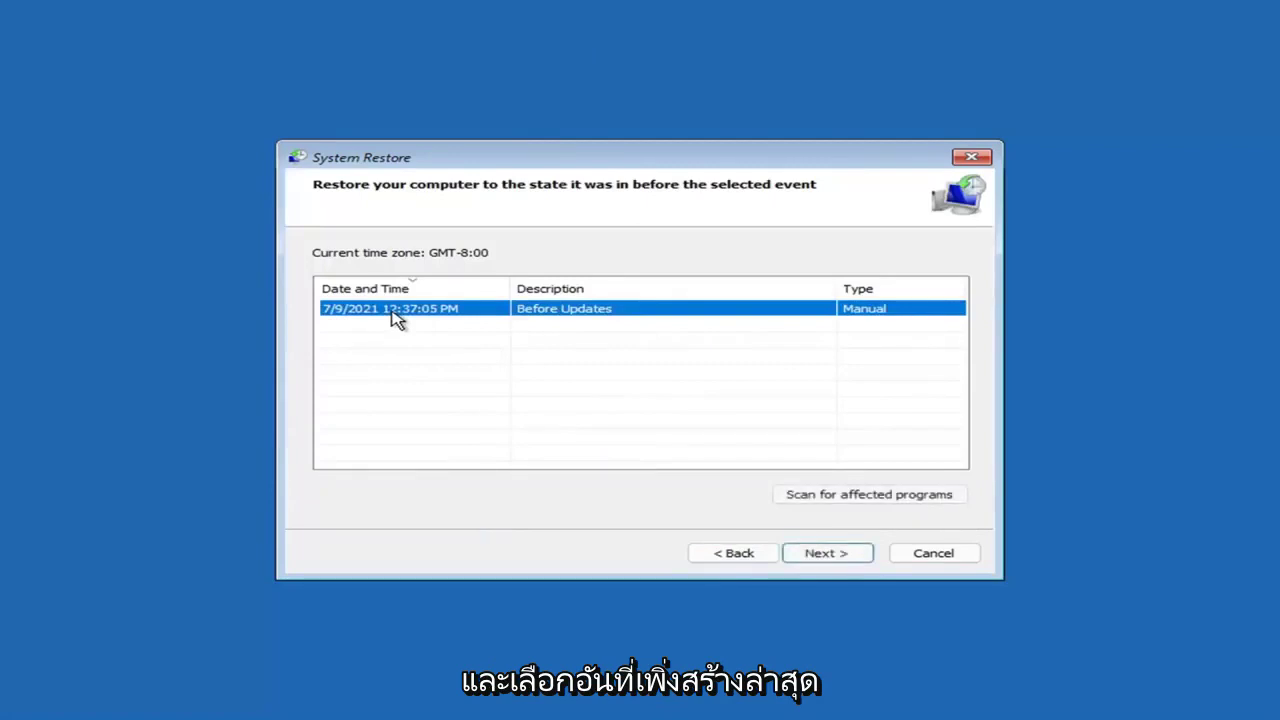
click(841, 556)
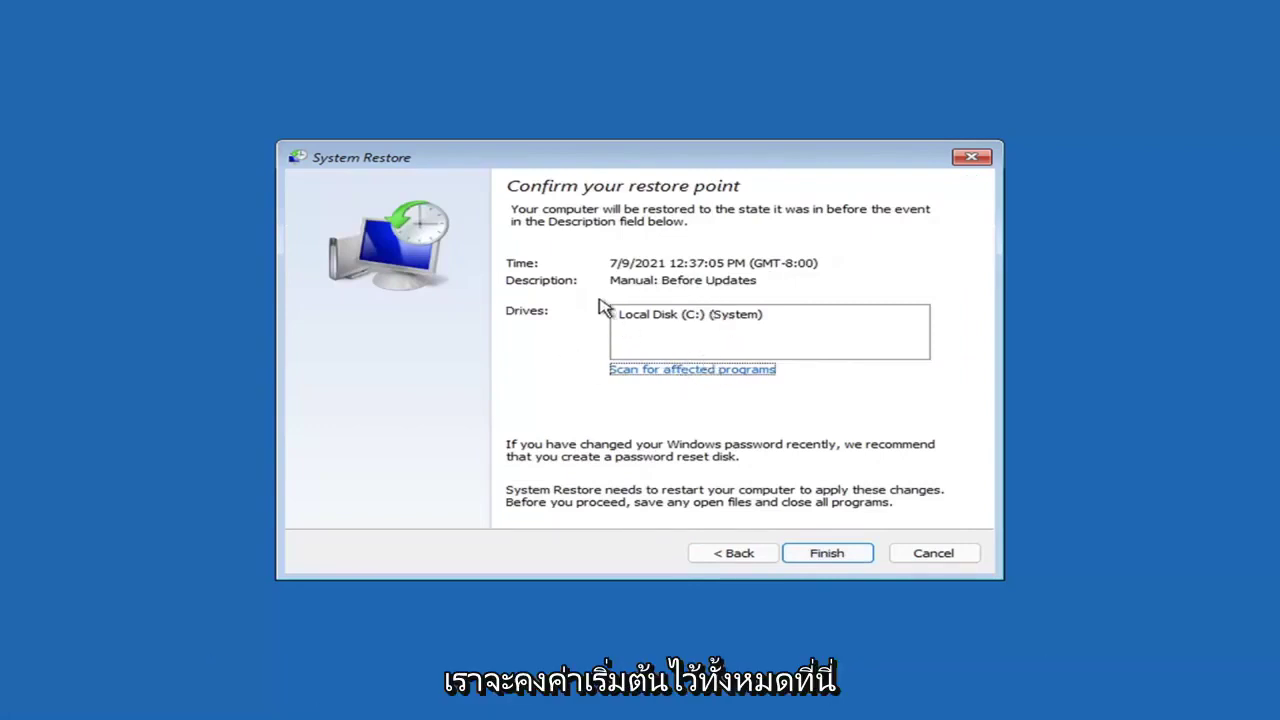
click(827, 558)
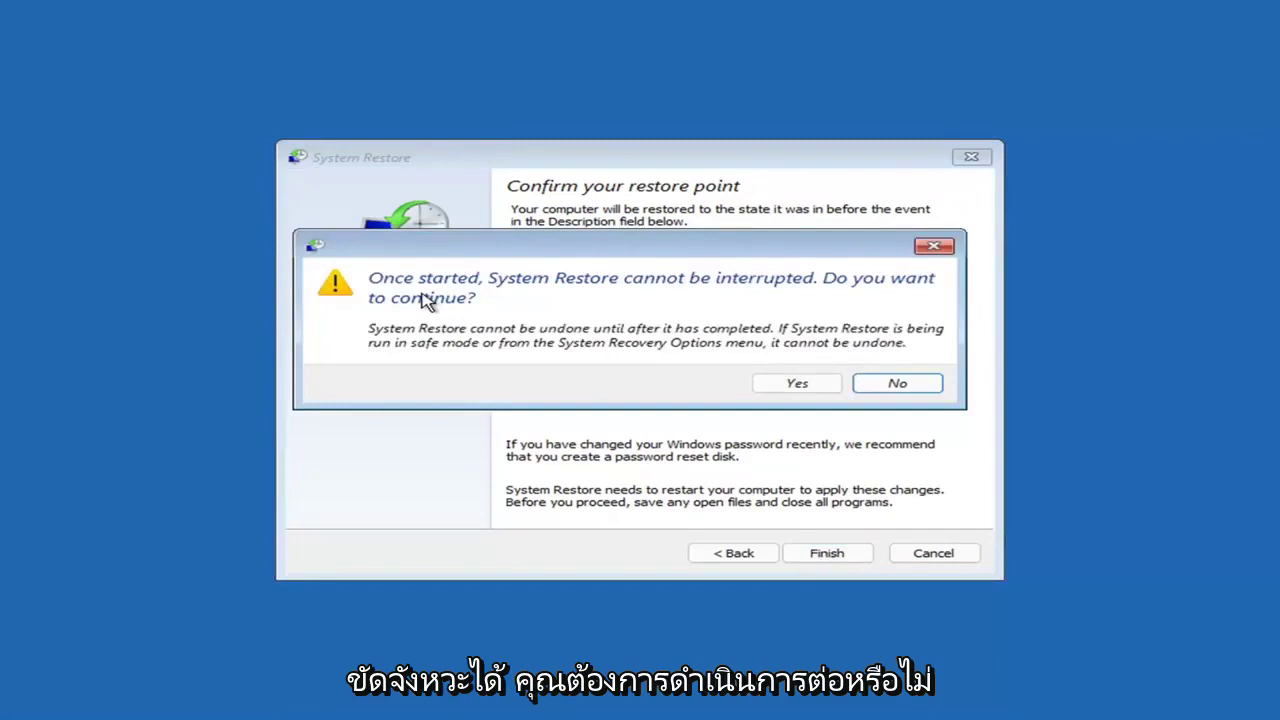
click(799, 386)
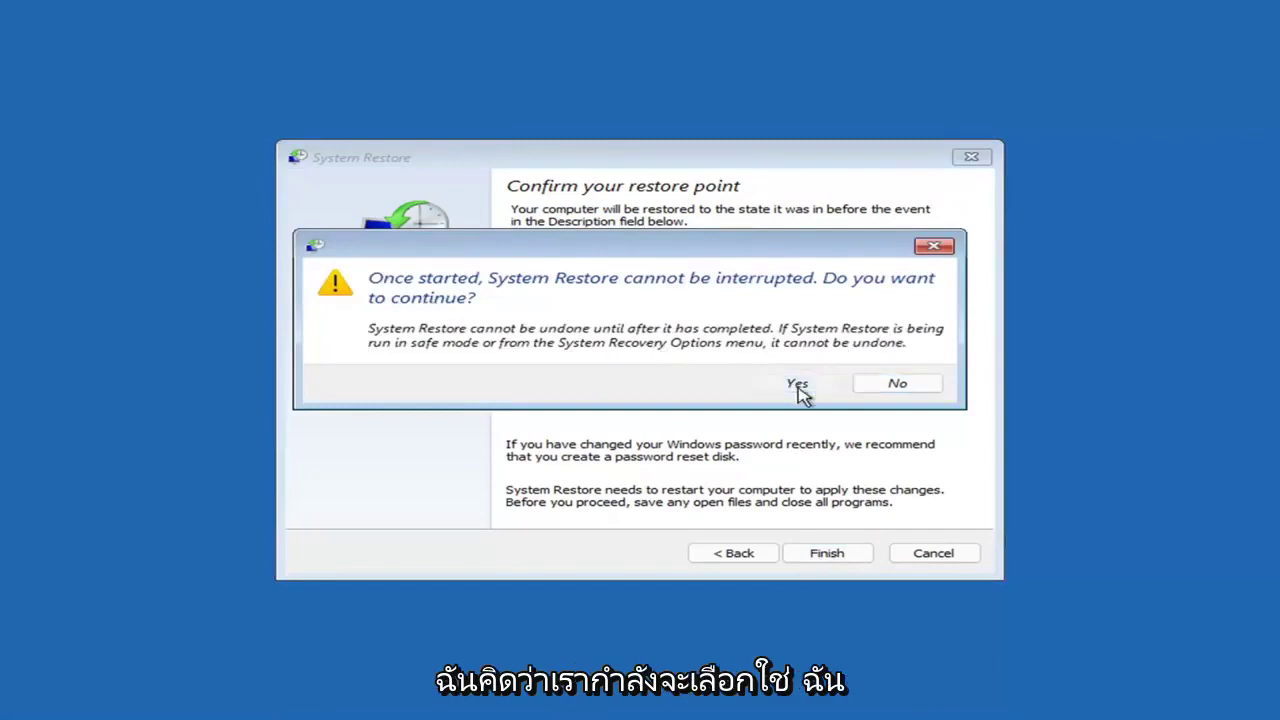
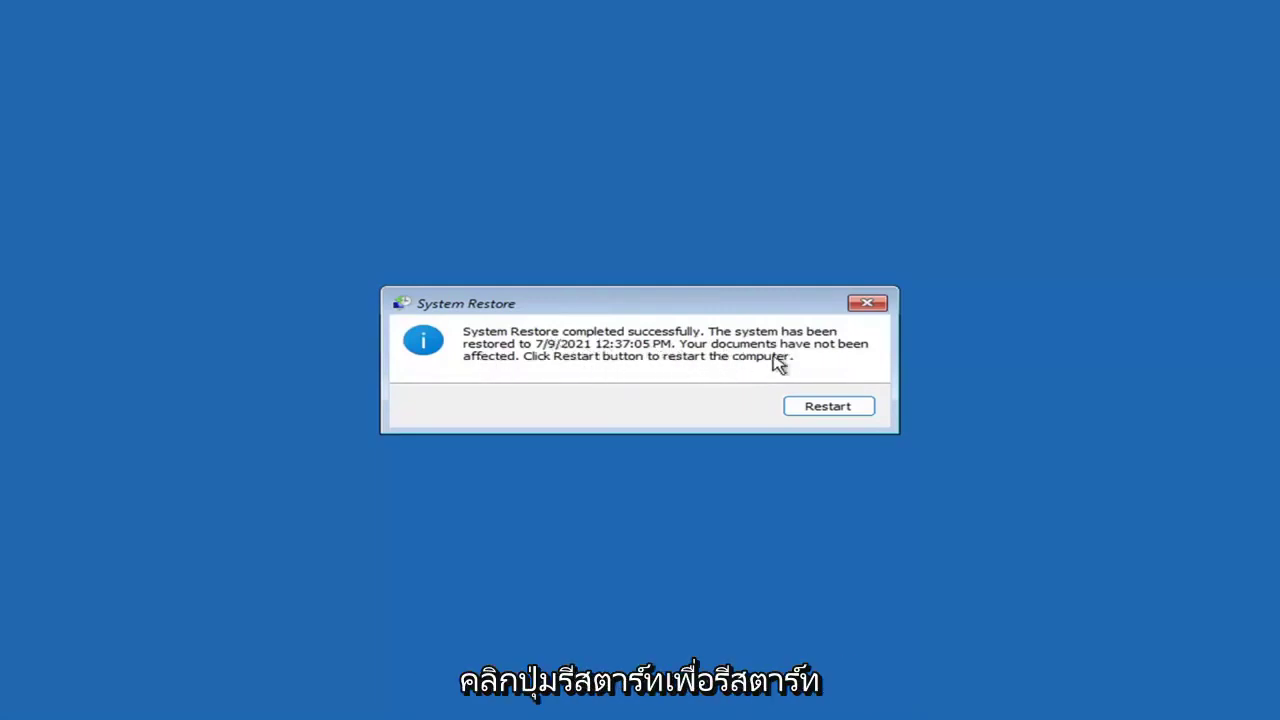
click(821, 407)
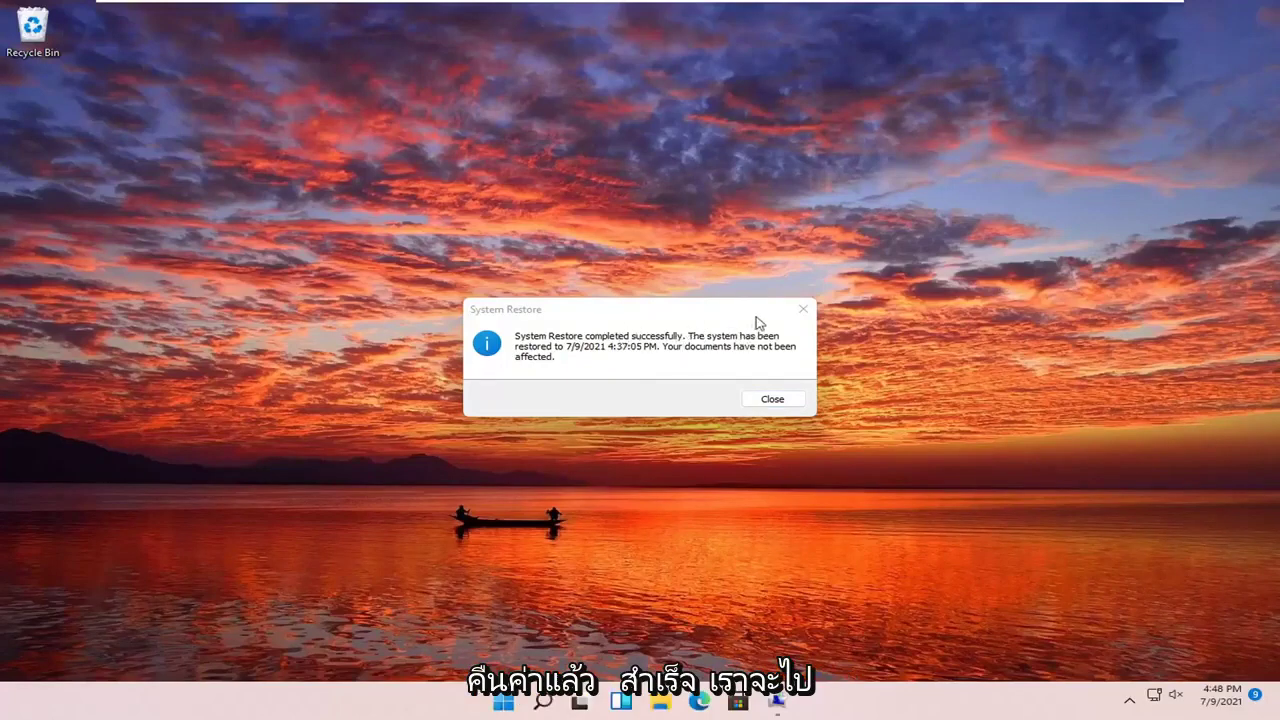
click(803, 309)
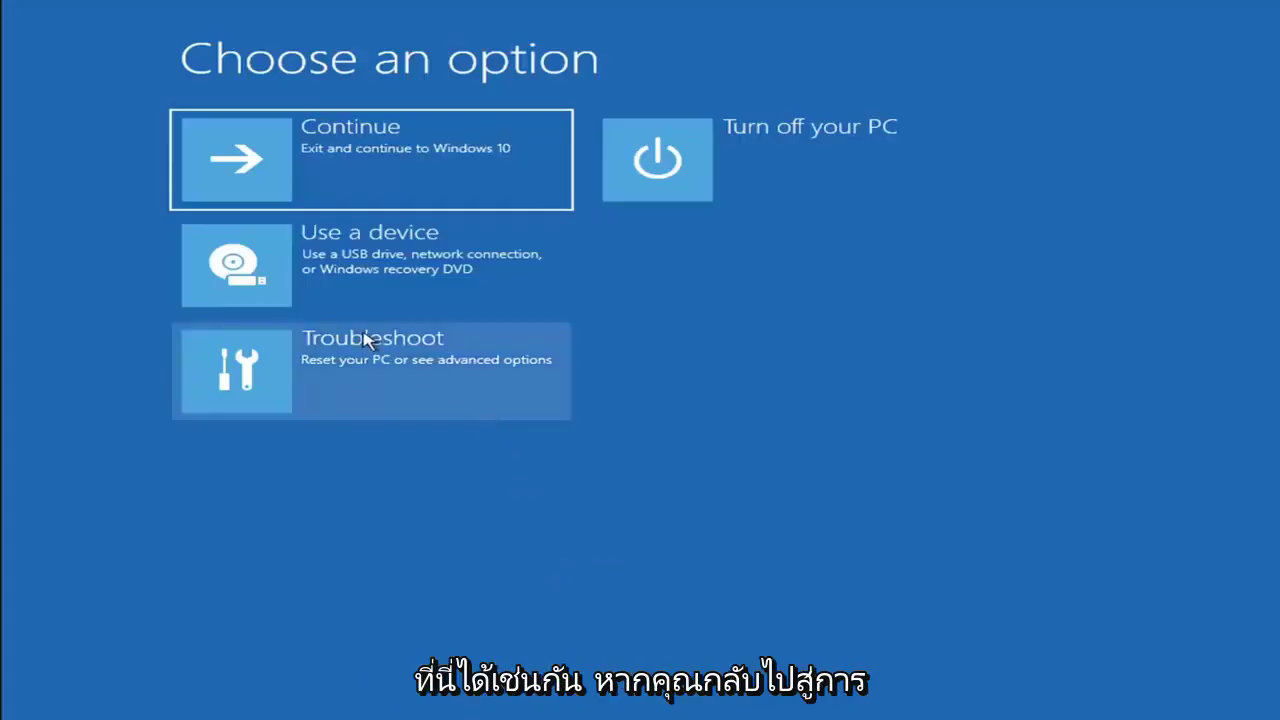
Review the Reset this PC choices under Troubleshoot, then return to the main recovery options without resetting
click(356, 374)
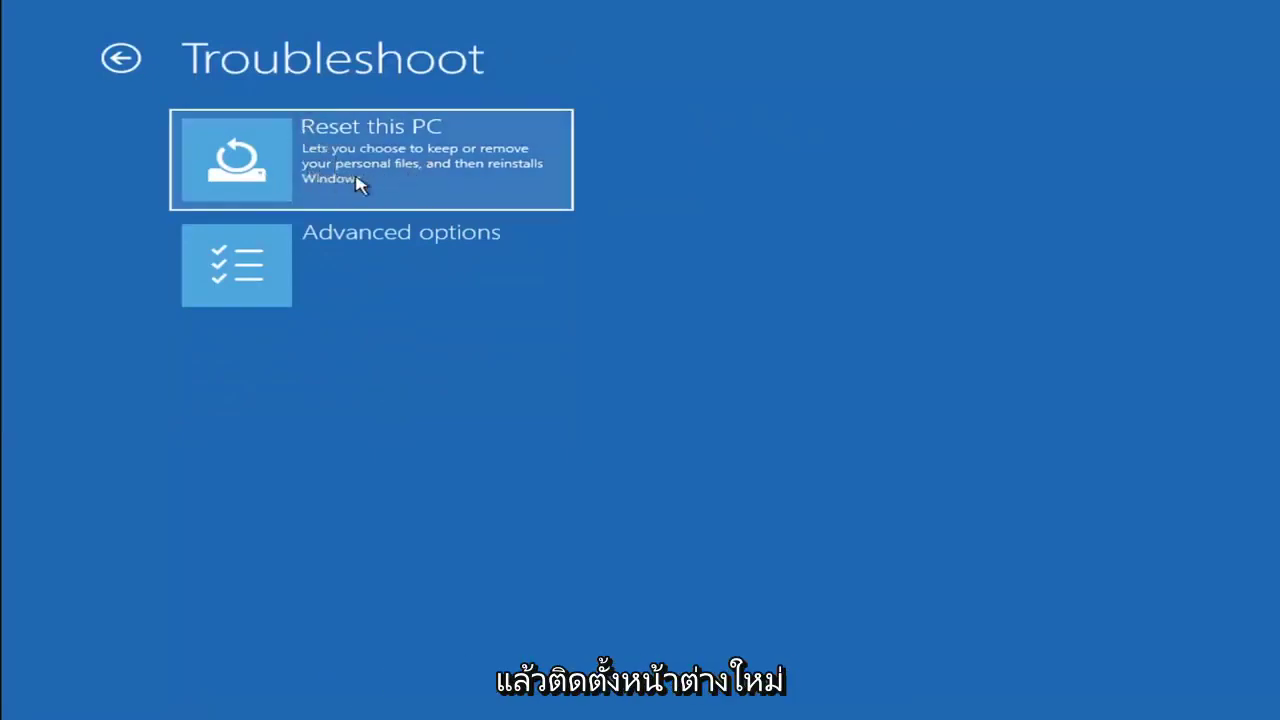
click(422, 182)
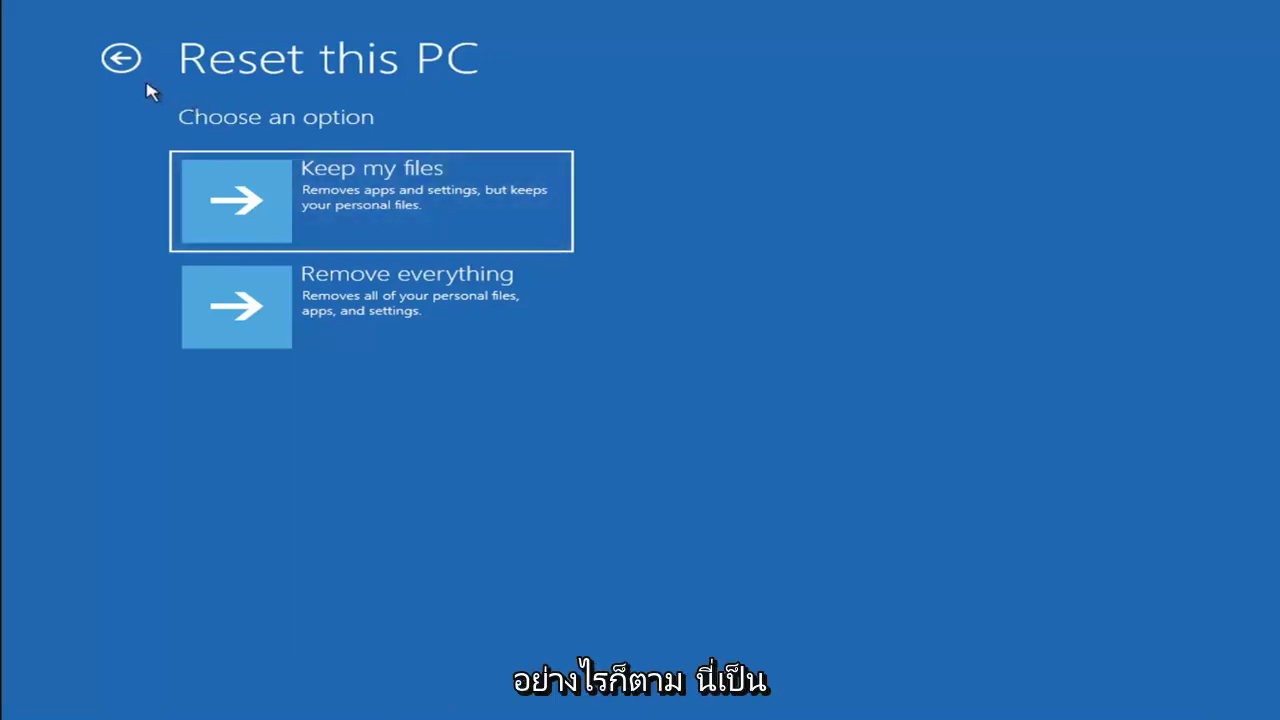
click(124, 60)
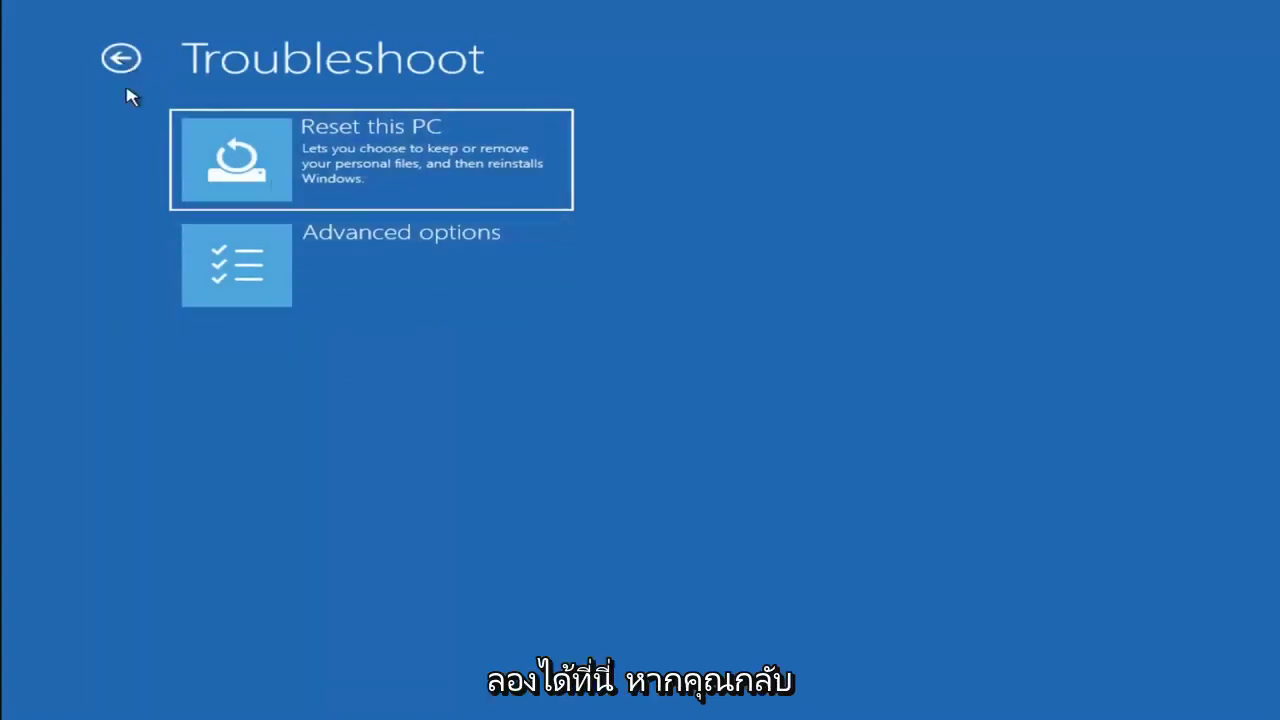
click(124, 60)
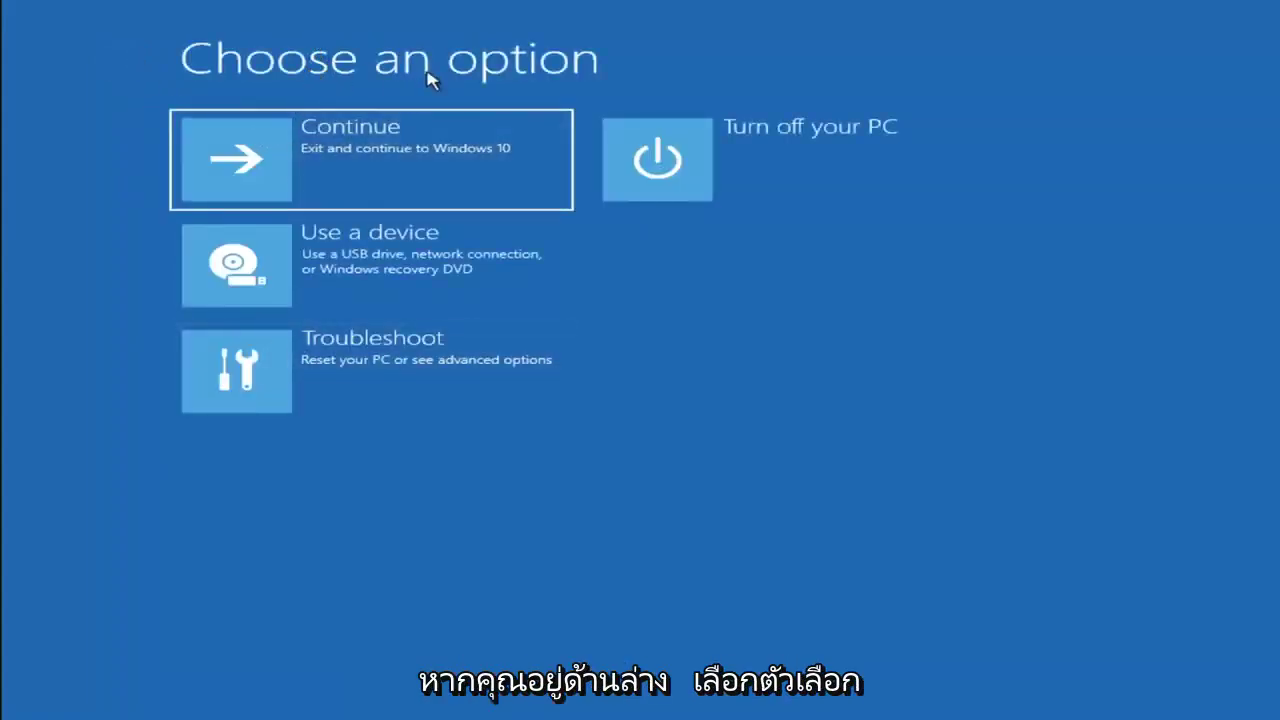
Open the Command Prompt from the advanced troubleshooting options
click(388, 378)
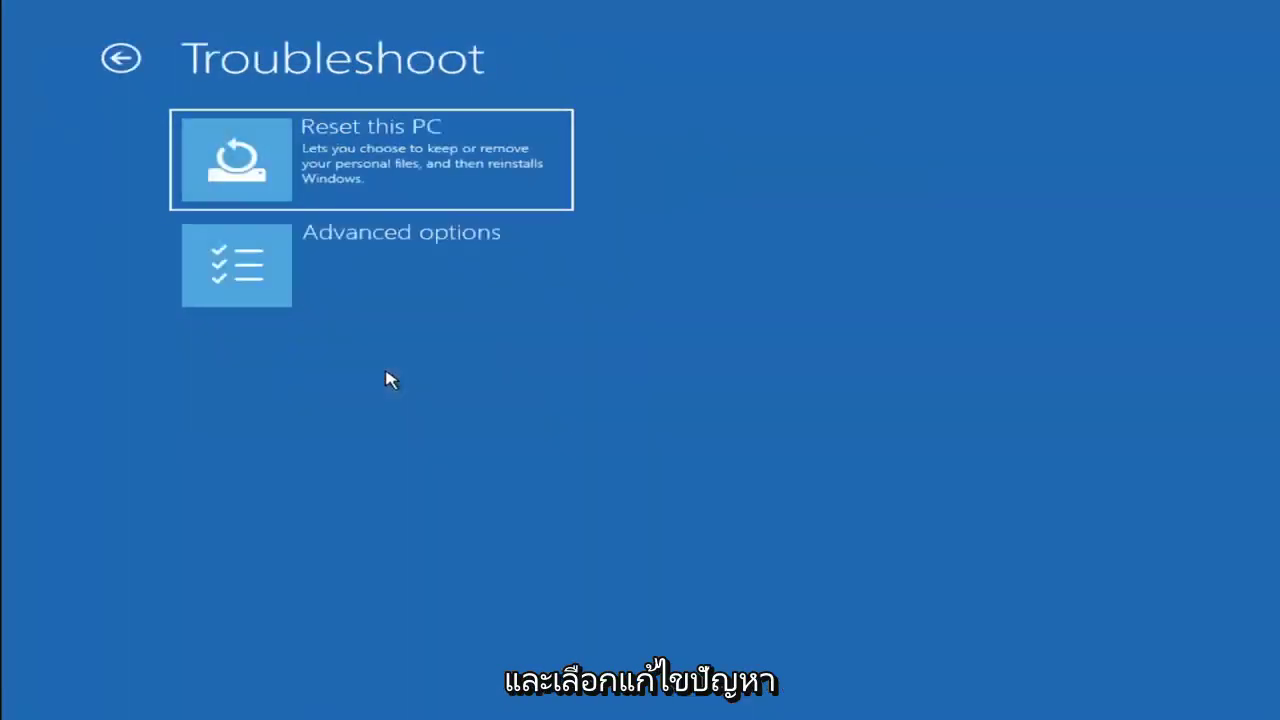
click(285, 278)
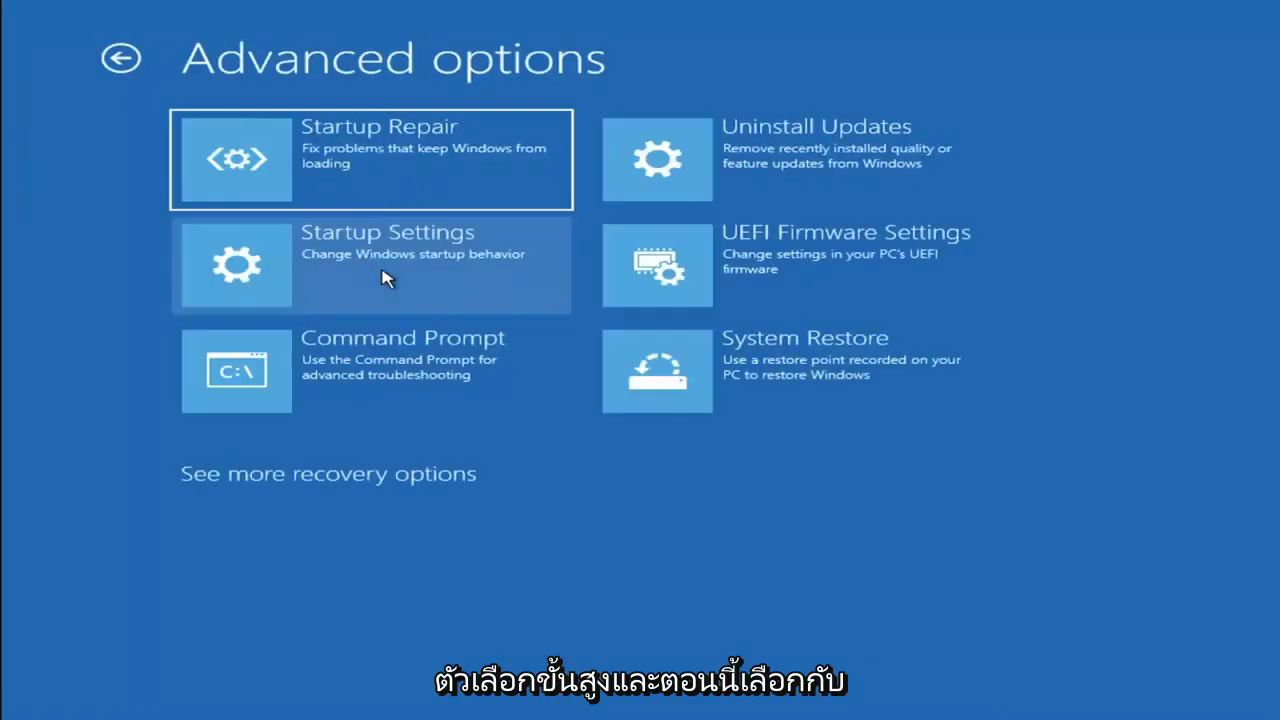
click(356, 392)
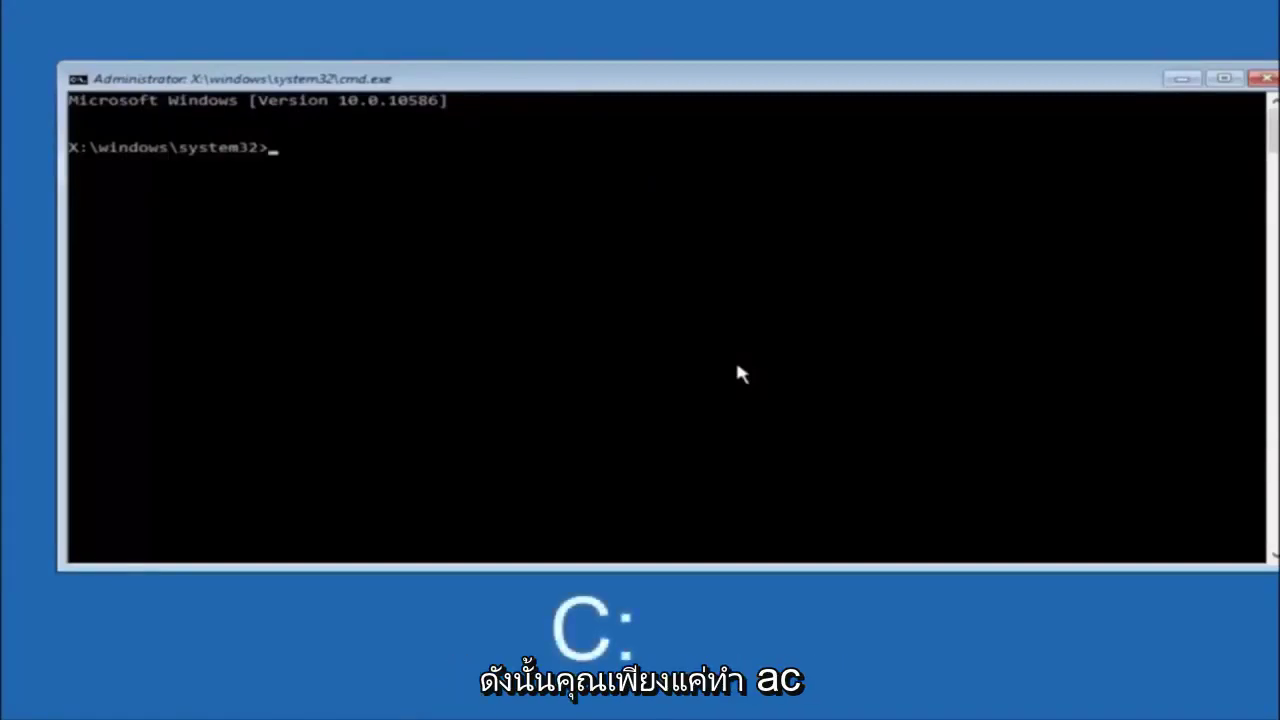
Switch to the C: drive and list its contents with dir
text(c:)
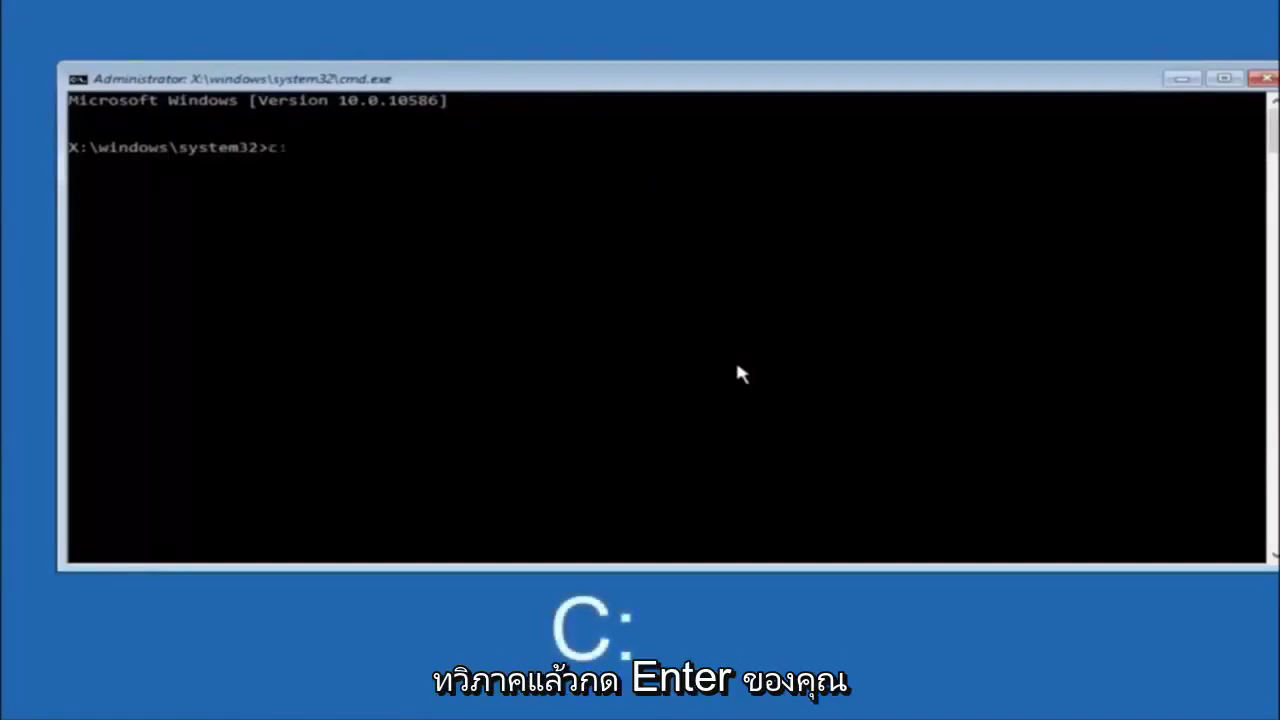
key(Return)
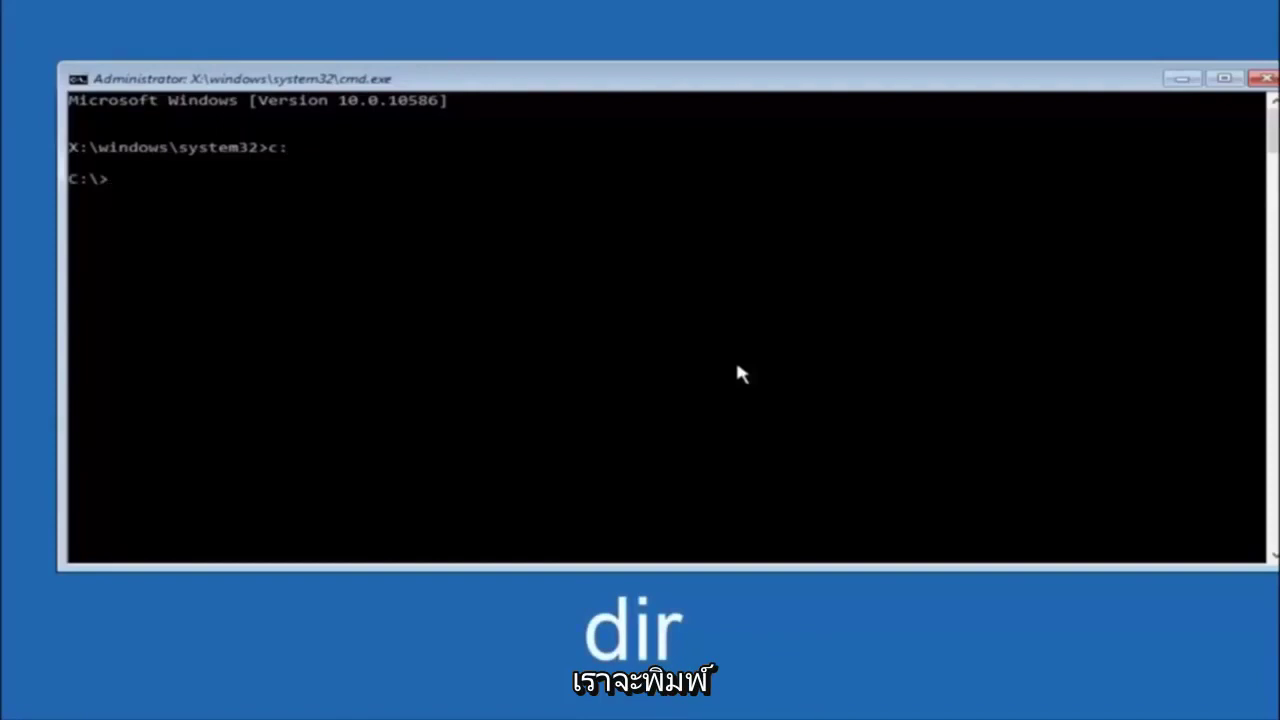
text(dir)
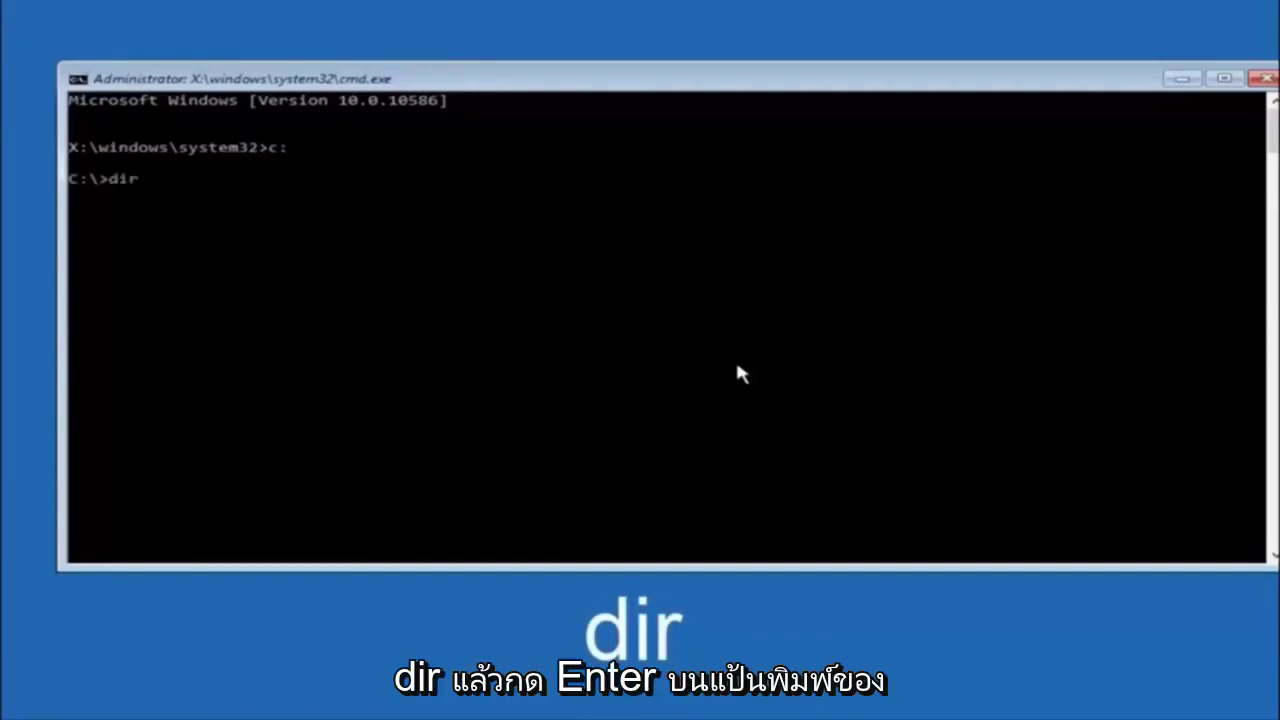
key(Return)
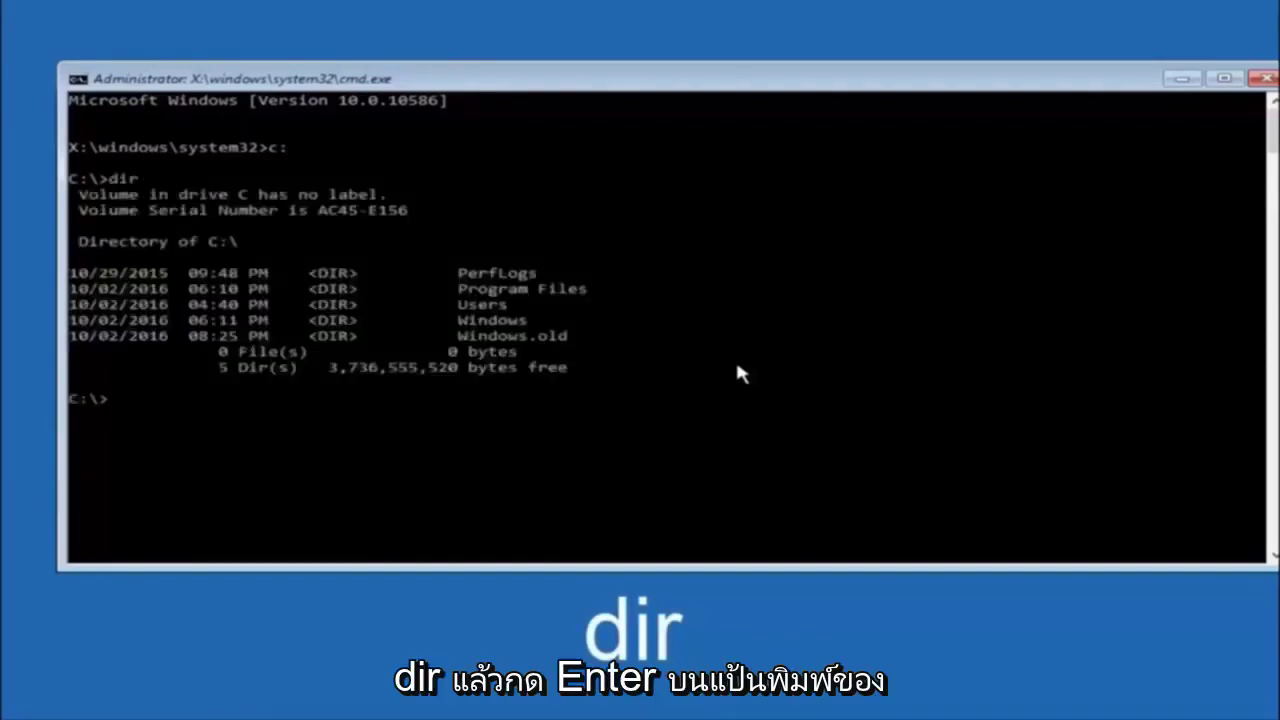
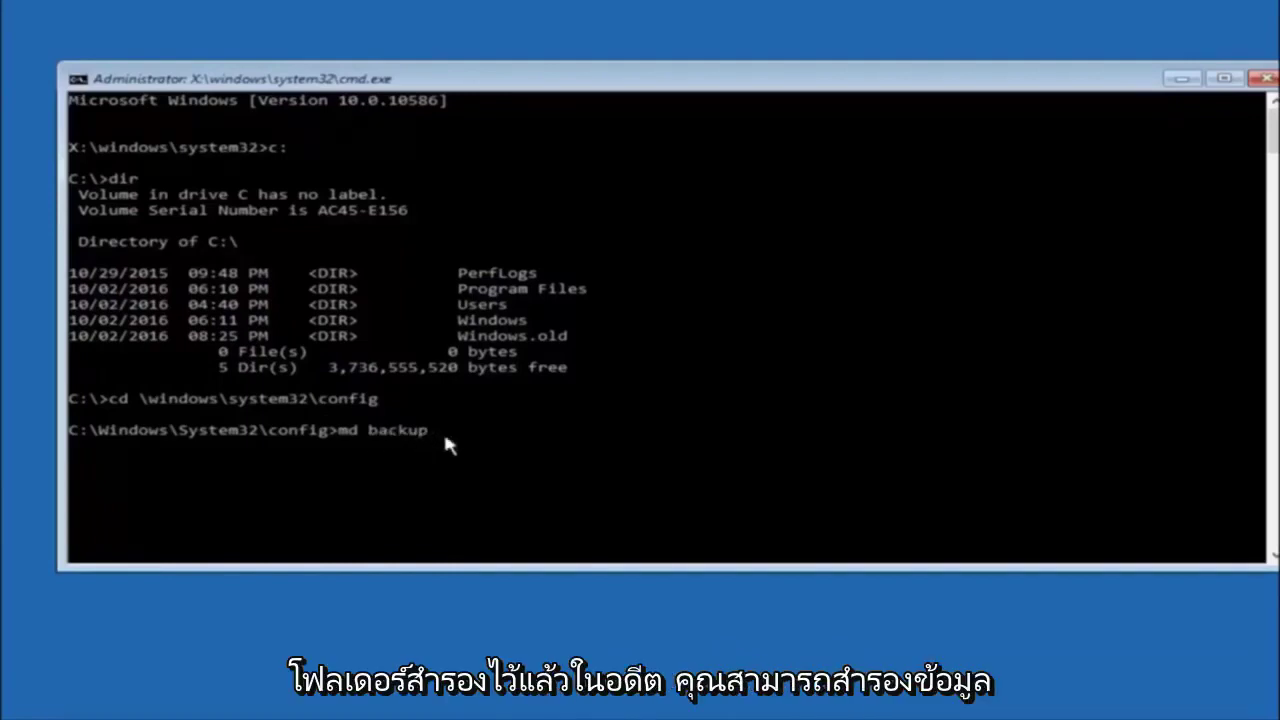
Create a backup folder in C:\Windows\System32\config with md and copy all files into it using copy *.*
text(1)
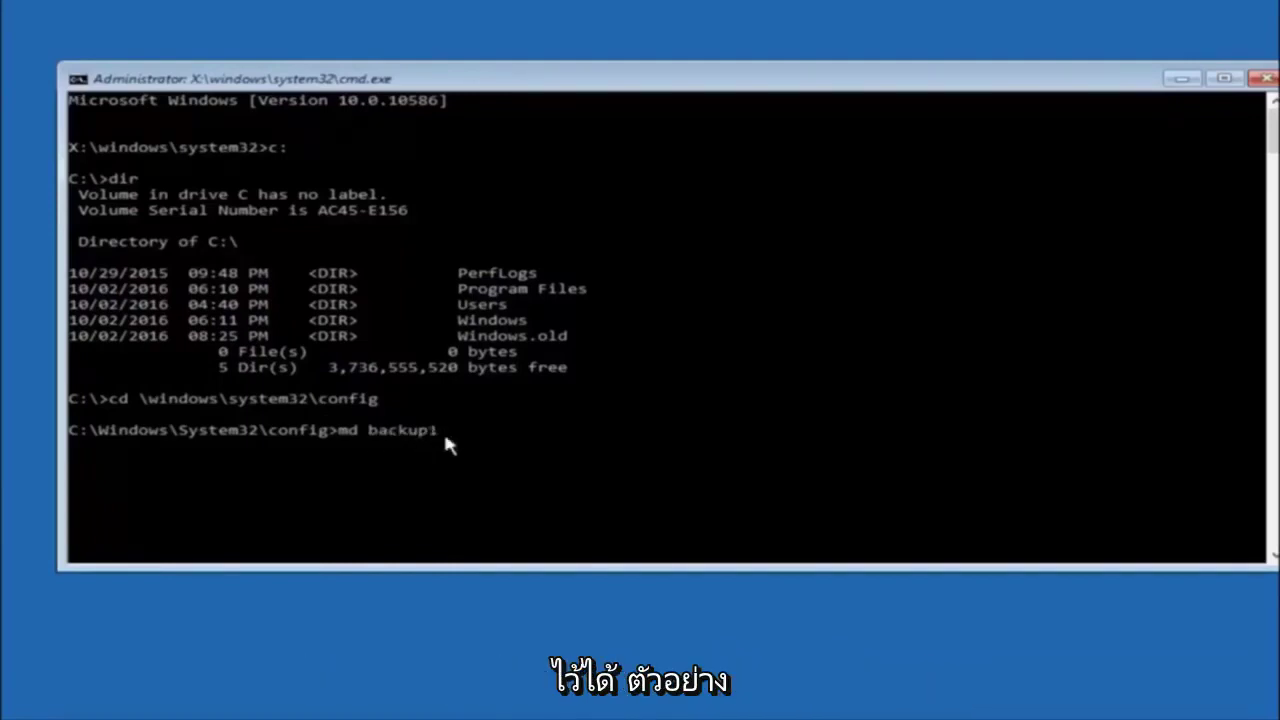
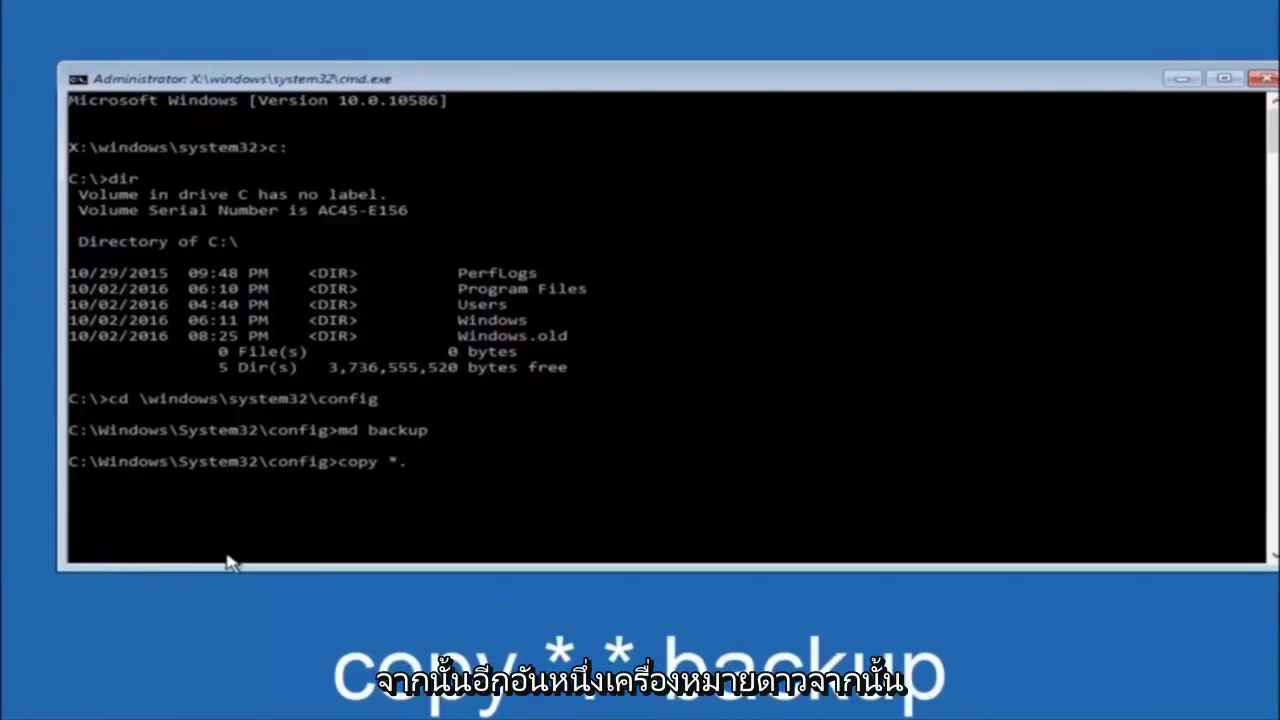
text(*)
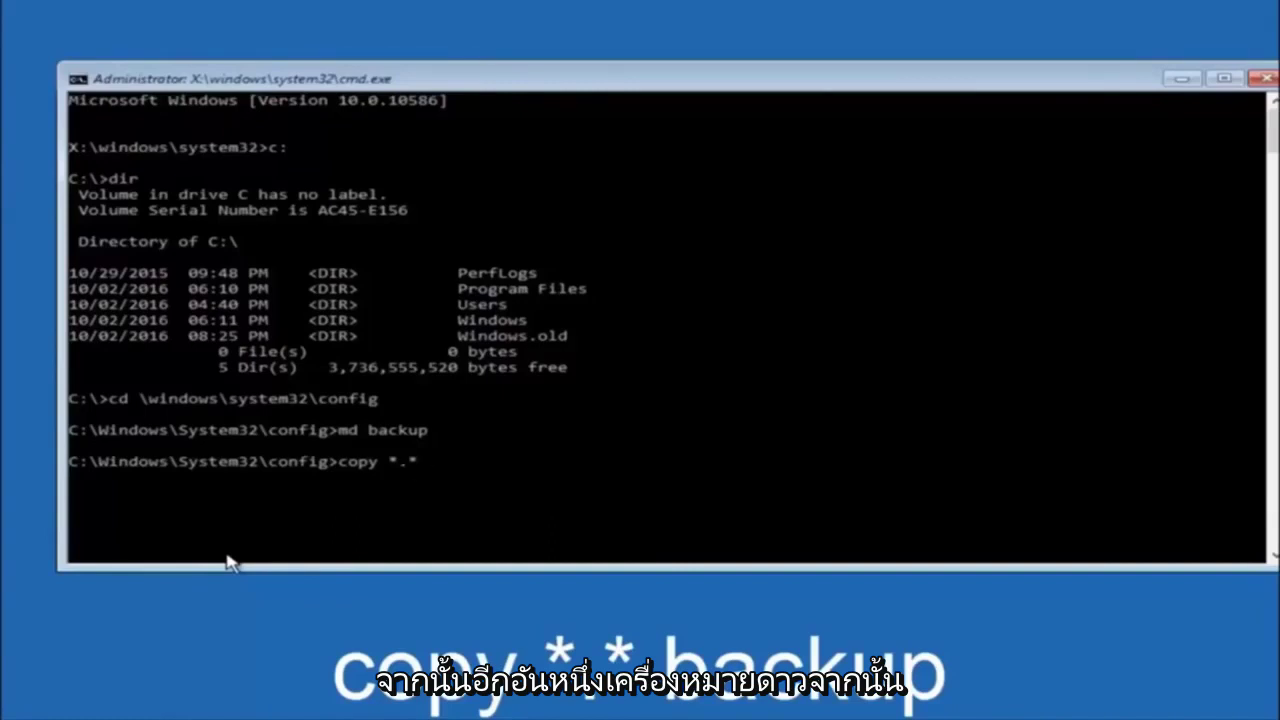
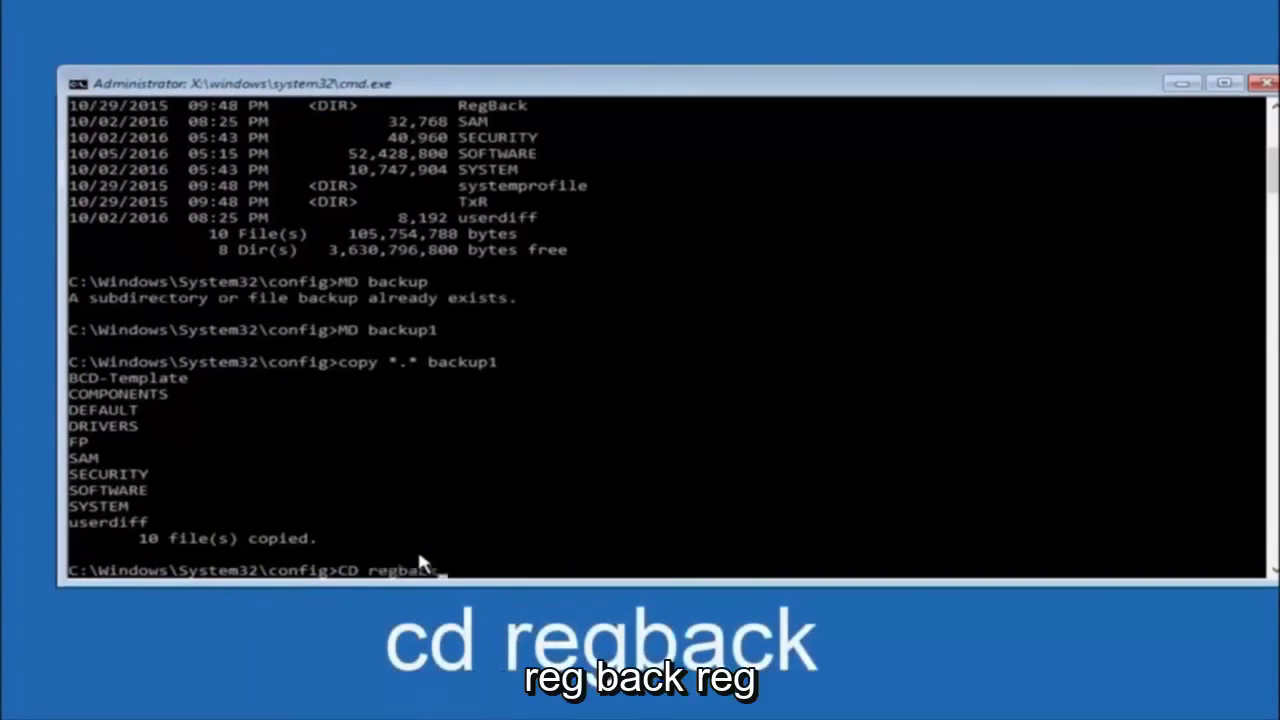
Change to the RegBack folder with cd regback and list its files with dir
text(k)
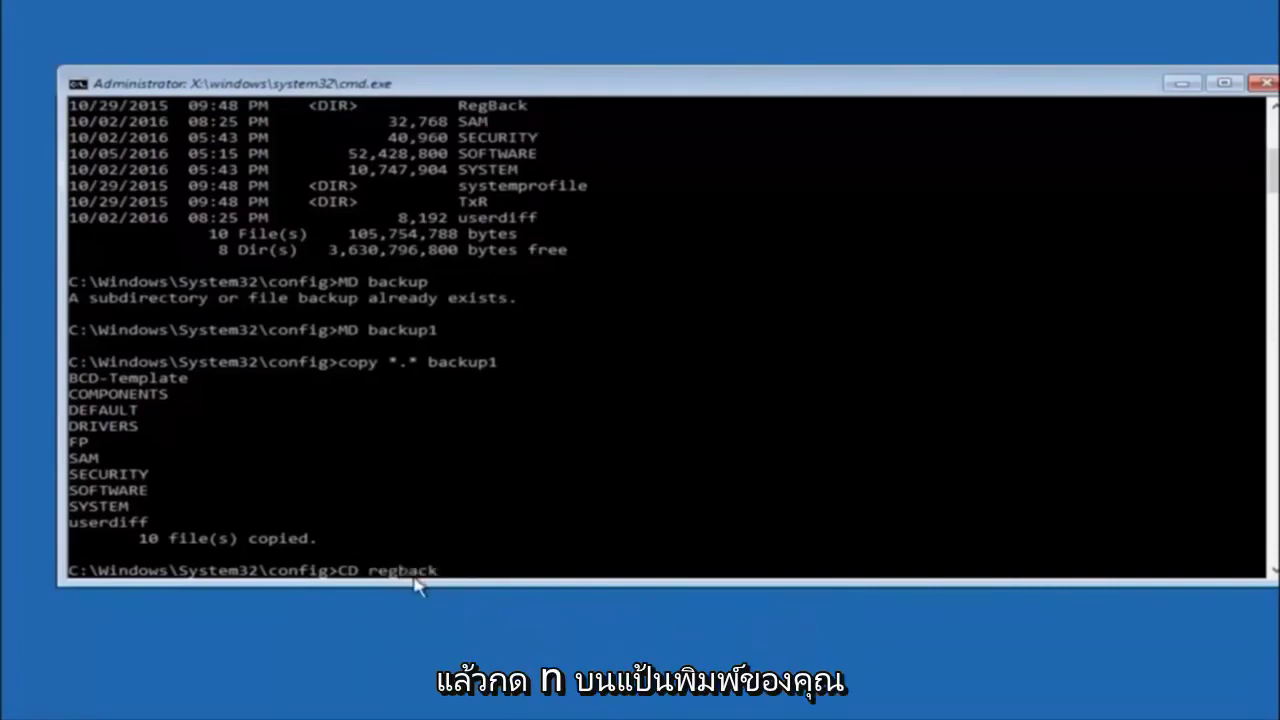
key(Return)
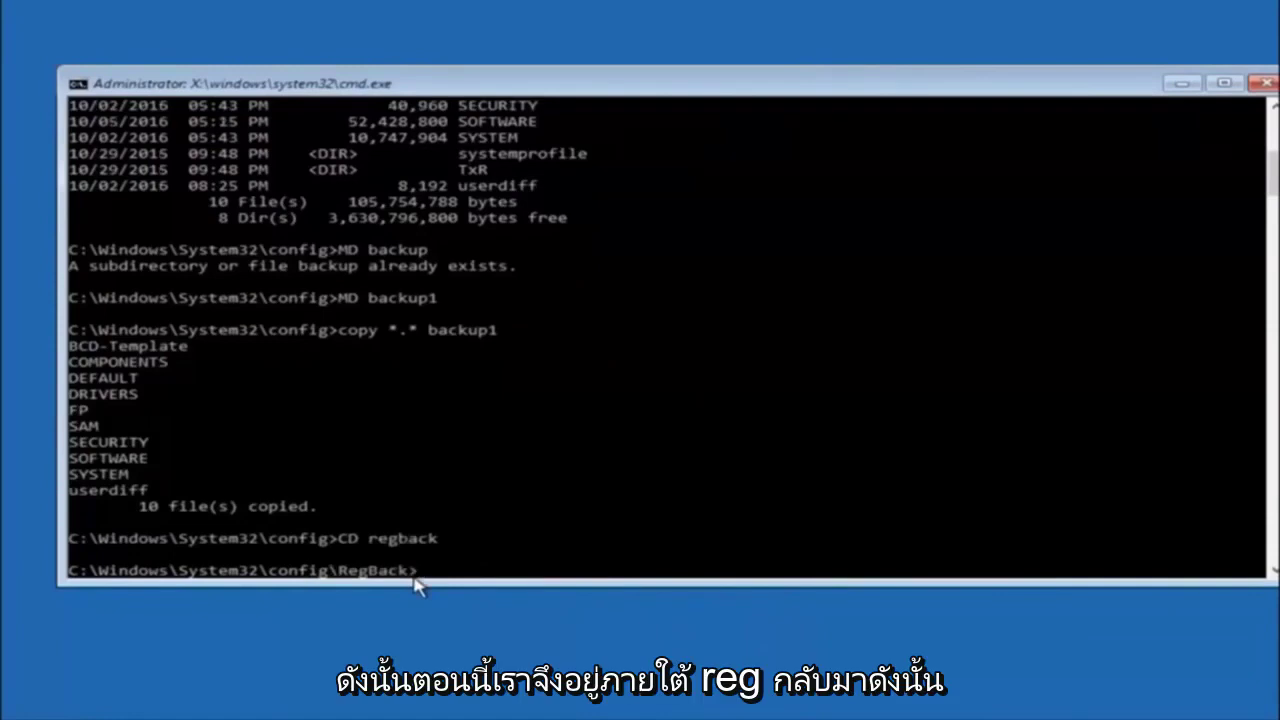
text(dir)
key(Return)
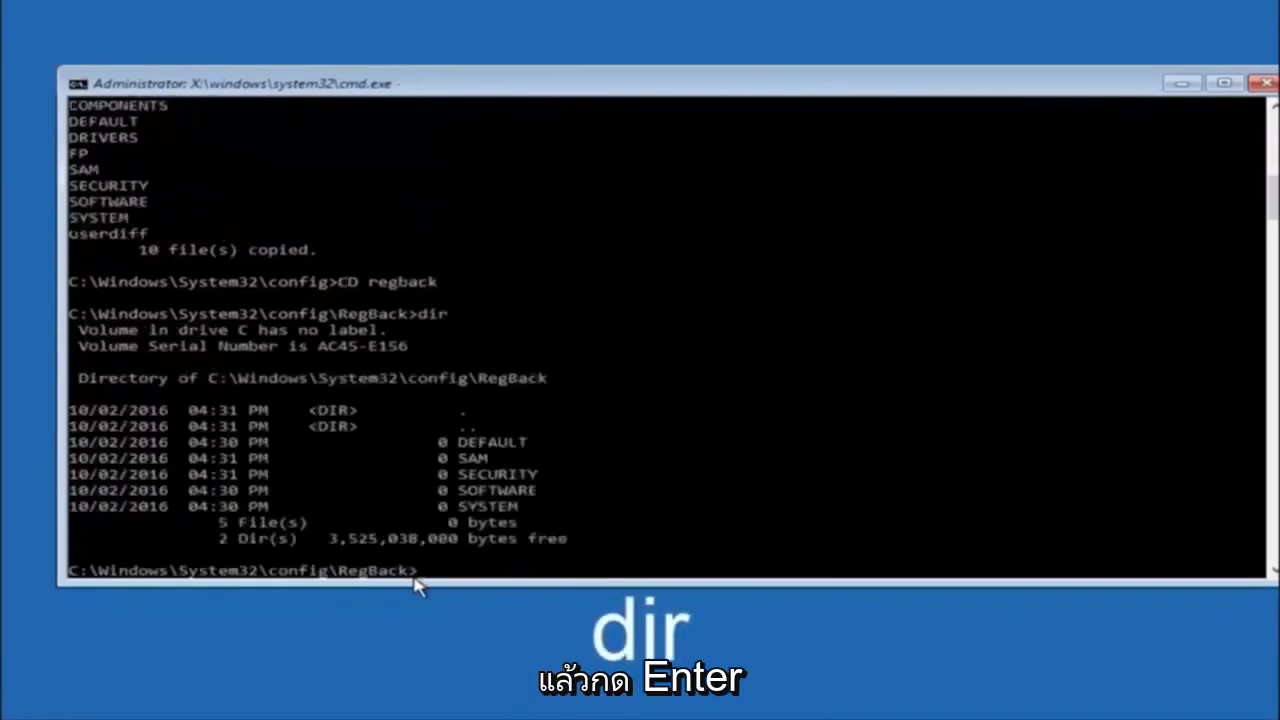
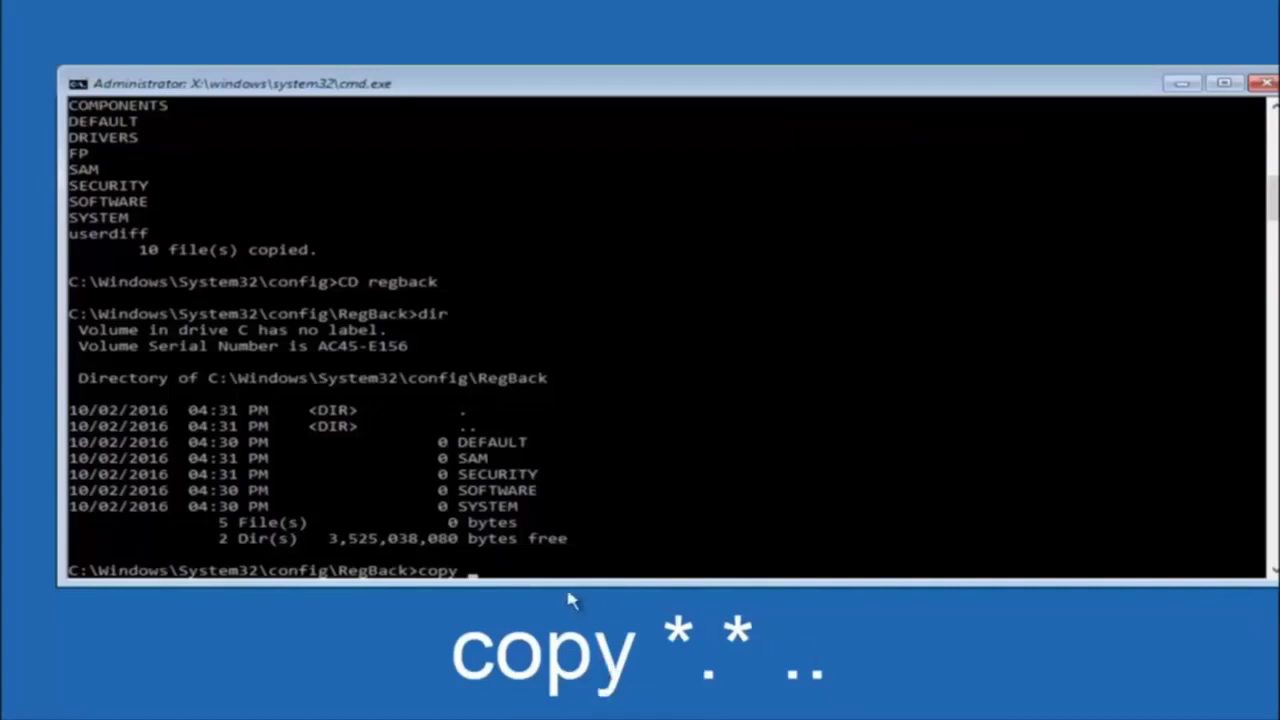
Copy all RegBack files into the parent config folder with copy *.* .., overwriting all existing files, and close the Command Prompt
click(476, 576)
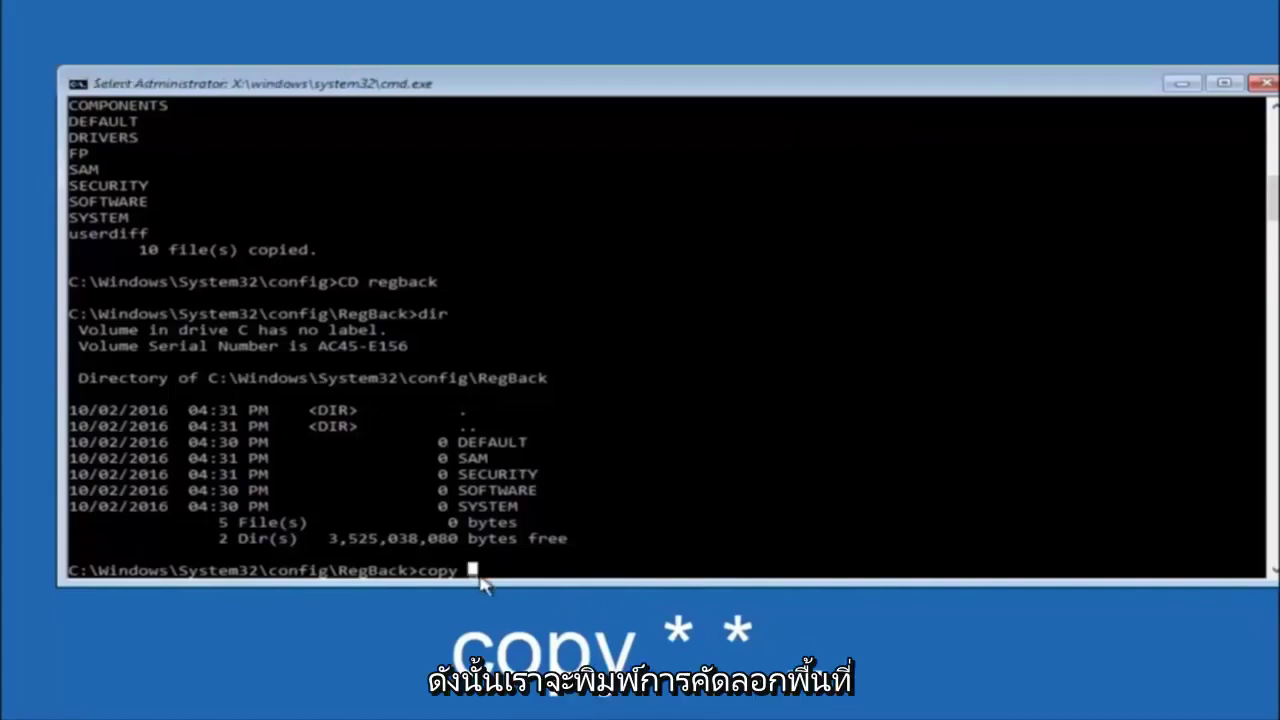
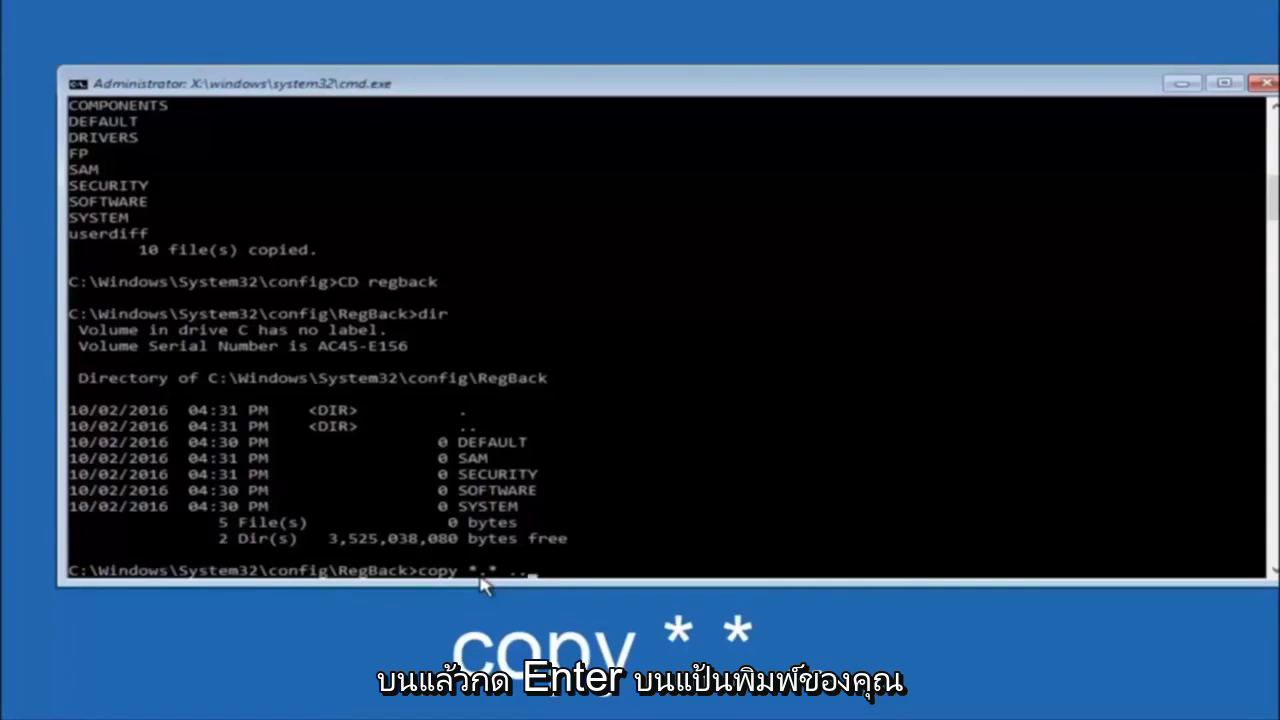
key(Return)
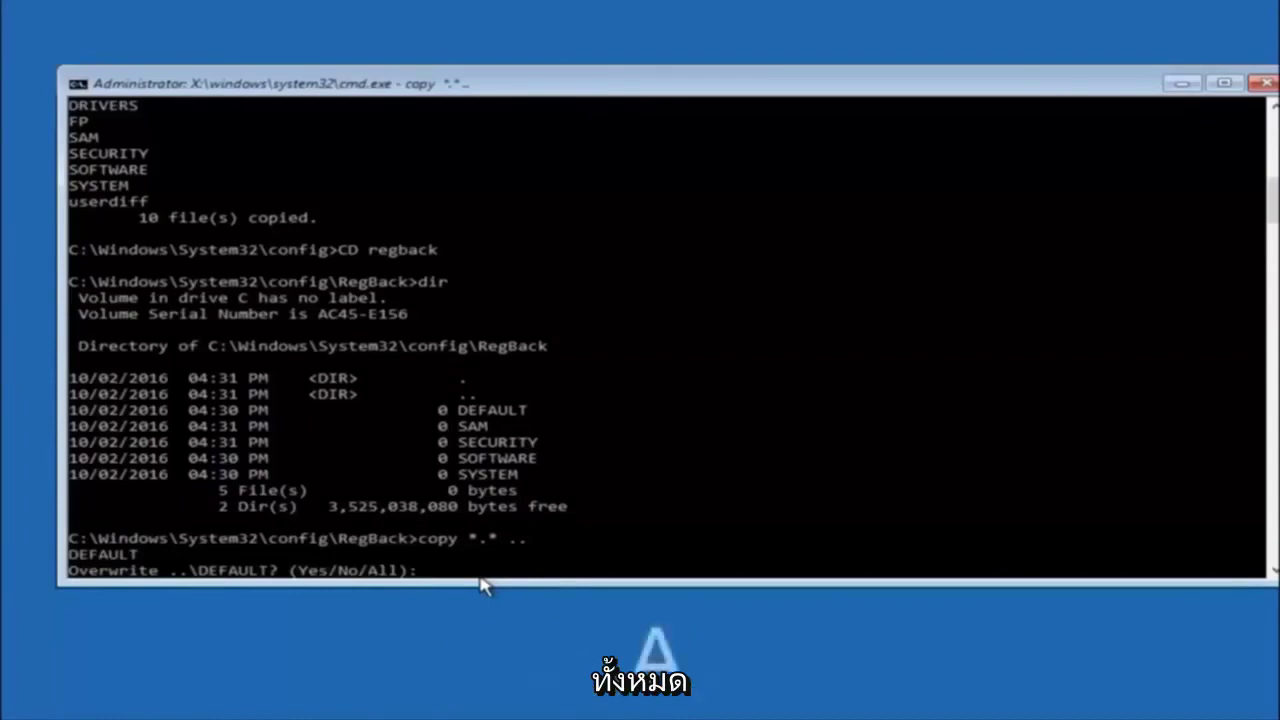
text(A)
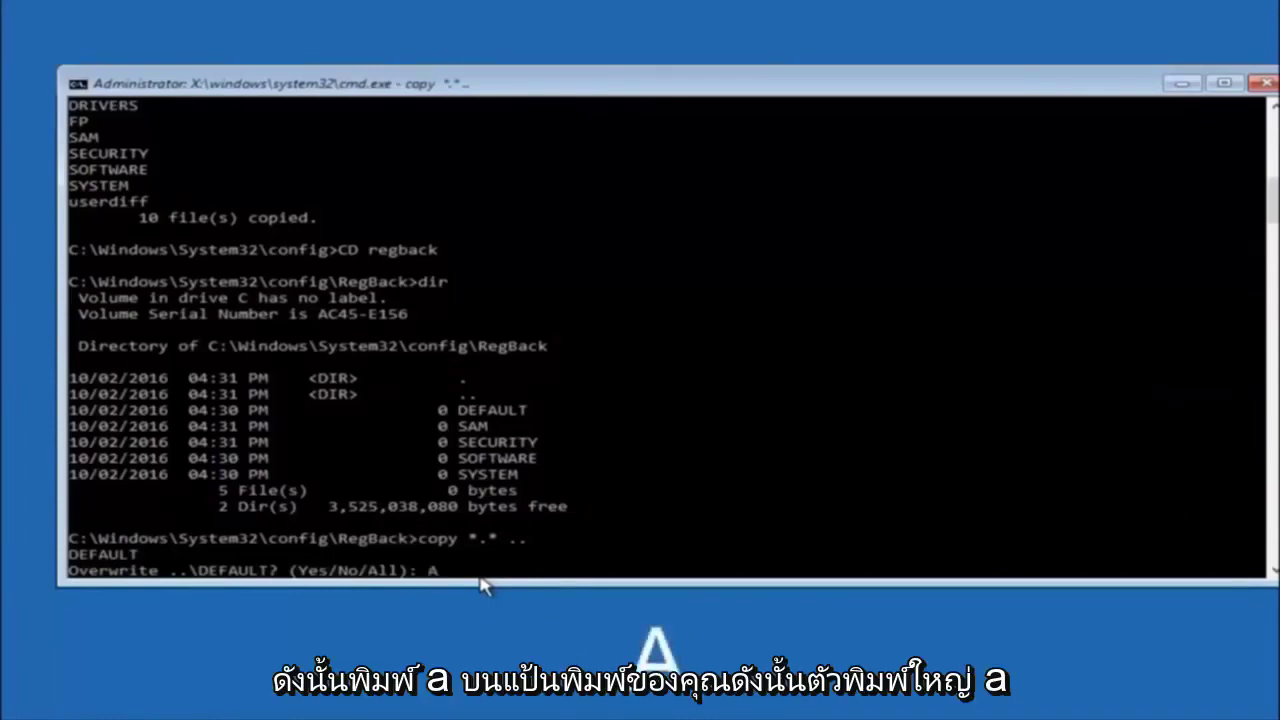
key(Return)
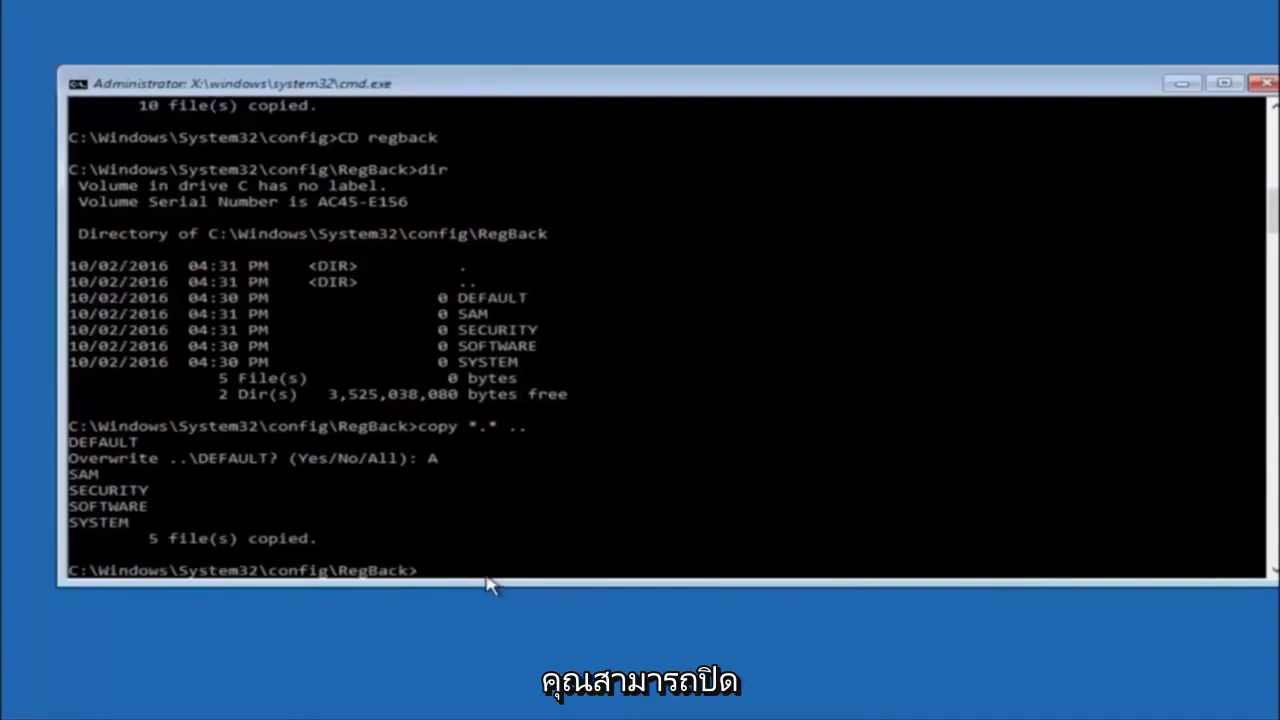
click(1266, 82)
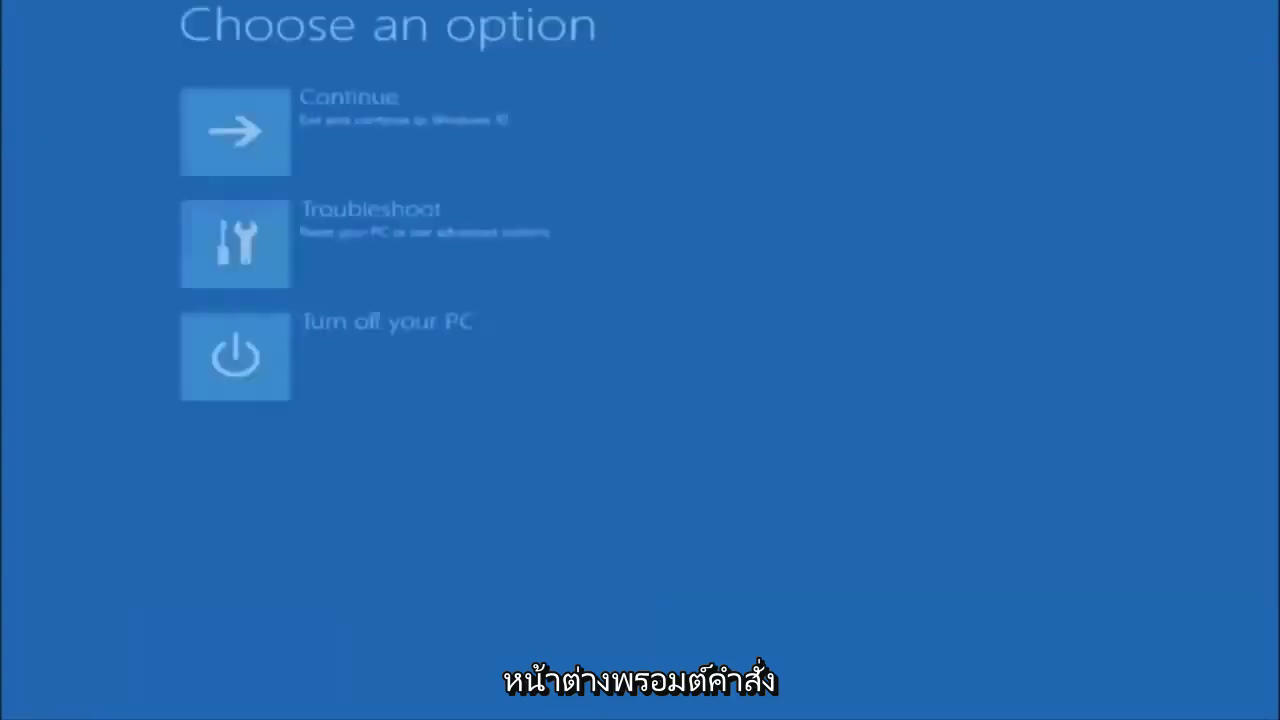